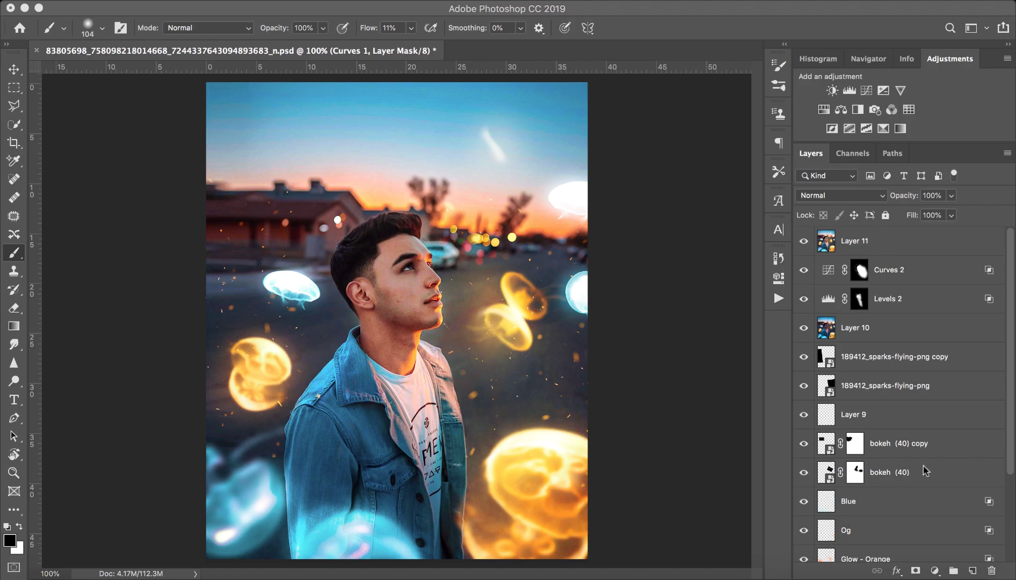
- Hide every layer except Background, and briefly show Layer 1 to compare it with the original photo
scroll(913, 467, down, 4)
alt+click(804, 548)
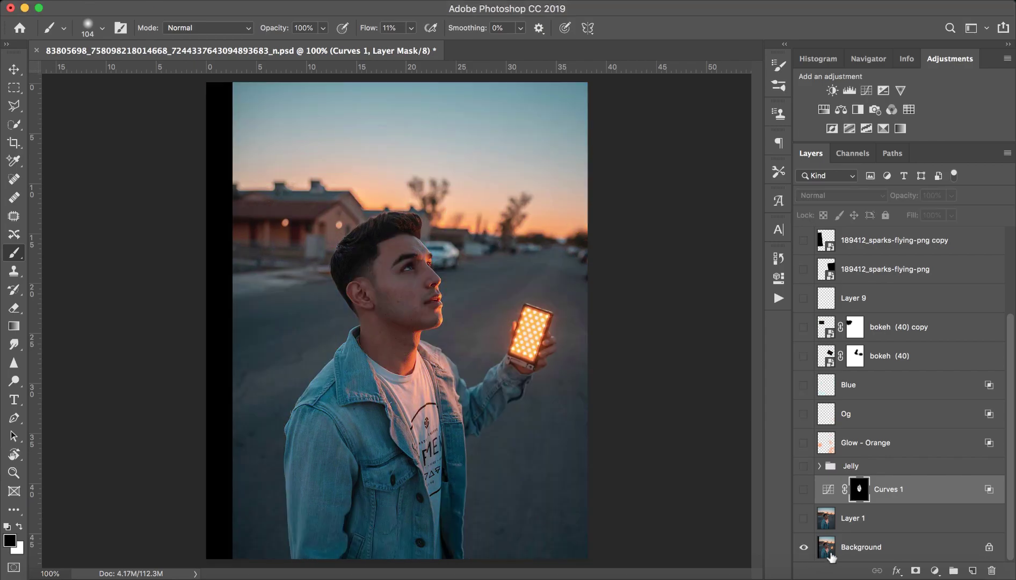
click(877, 530)
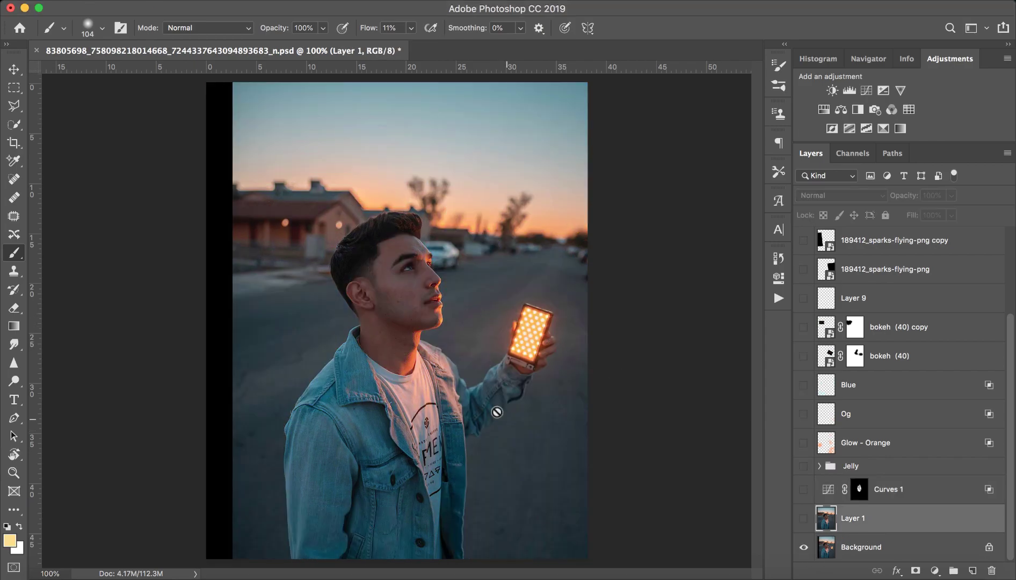
click(804, 519)
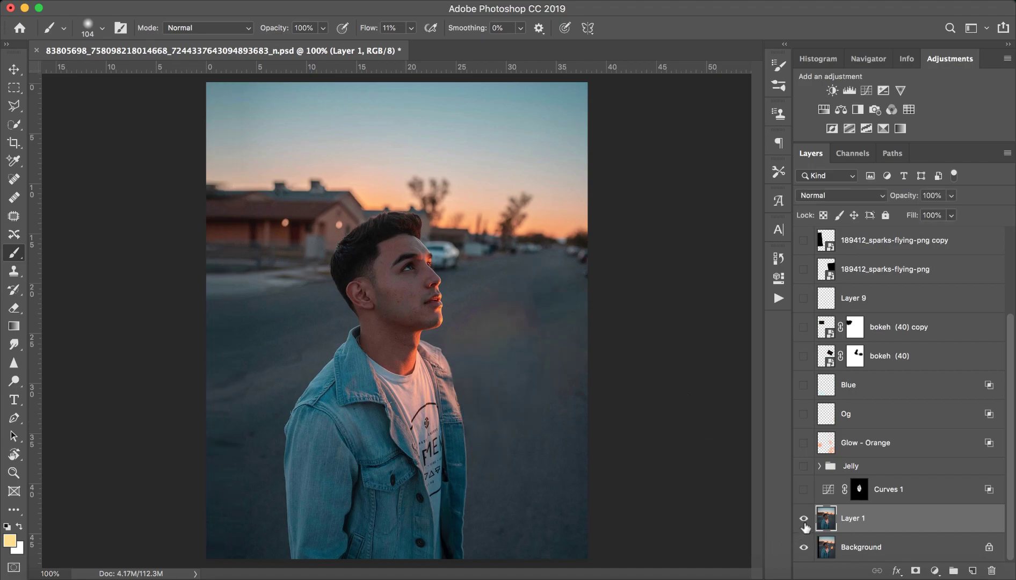
click(803, 518)
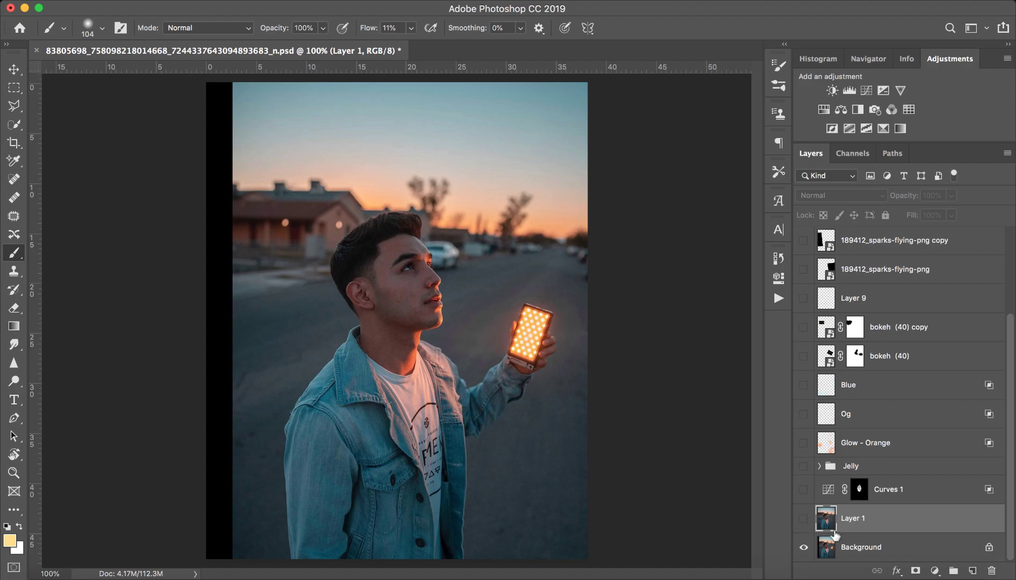
- Use the Clone Stamp on the Background layer to cover the top of the glowing light panel with sampled road texture
click(862, 553)
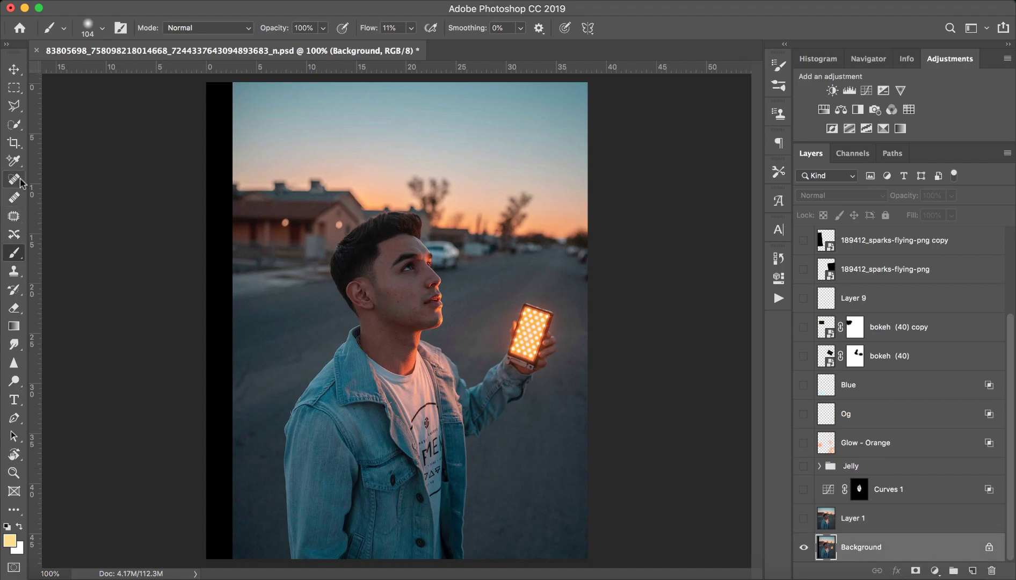
click(14, 270)
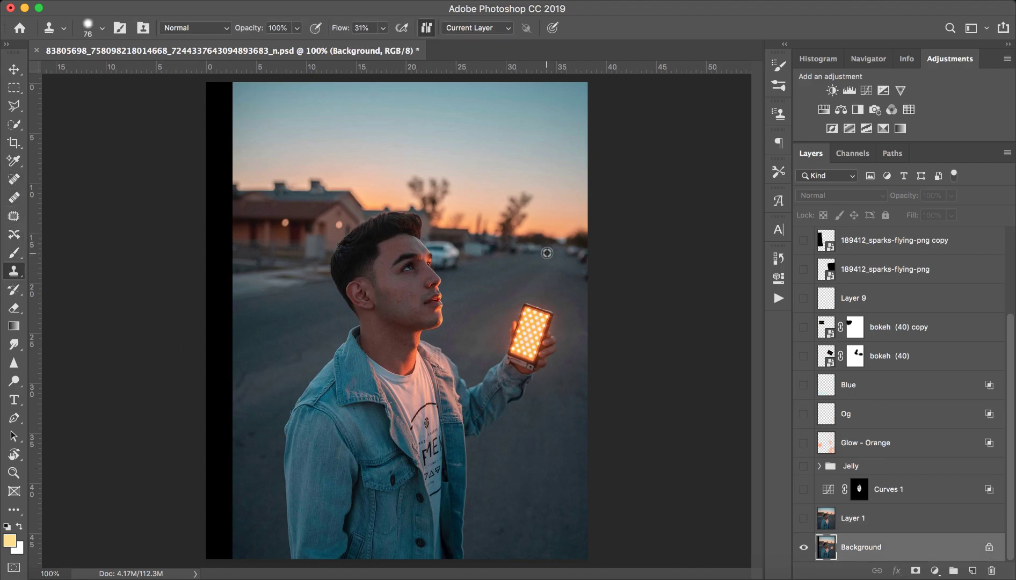
scroll(546, 252, up, 5)
alt+click(499, 336)
mouse_move(499, 371)
mouse_down()
mouse_move(495, 364)
mouse_move(579, 396)
mouse_move(619, 423)
mouse_up()
alt+click(460, 344)
mouse_move(472, 421)
mouse_down()
mouse_move(612, 431)
mouse_move(585, 352)
mouse_move(560, 351)
mouse_move(582, 378)
mouse_up()
scroll(622, 453, down, 4)
key(space)
key(super+z)
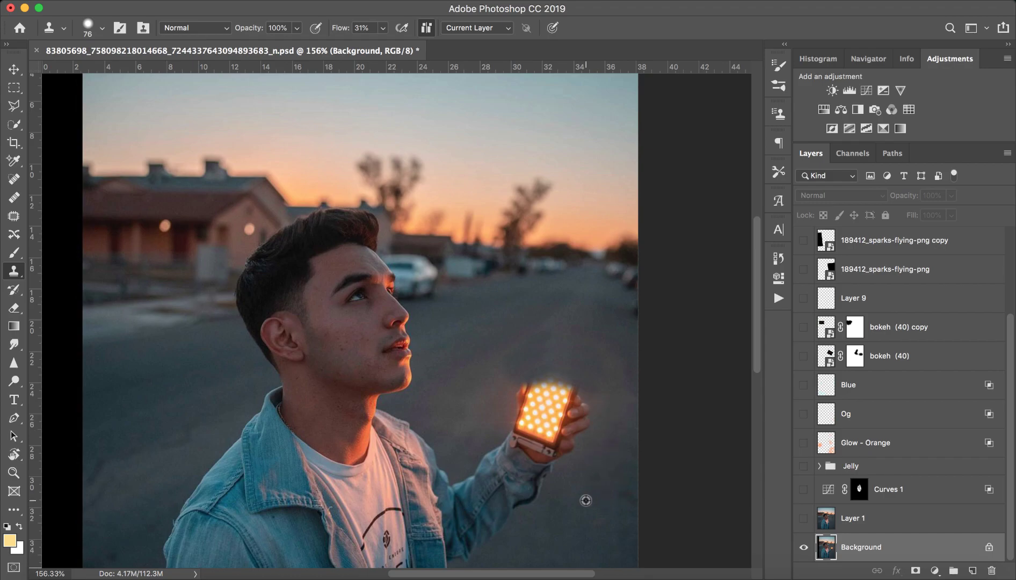
- Clone sampled road texture over the man's raised sleeve and forearm on the Background layer
mouse_move(526, 493)
mouse_down()
mouse_move(535, 496)
mouse_move(522, 499)
mouse_up()
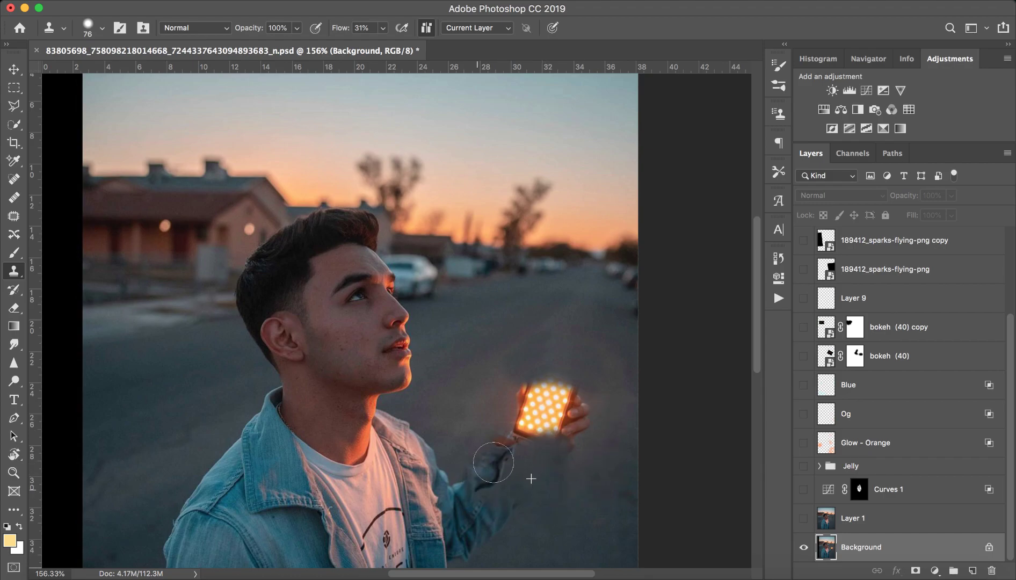
scroll(518, 497, up, 3)
mouse_move(471, 525)
mouse_down()
mouse_move(491, 408)
mouse_move(479, 351)
mouse_move(469, 419)
mouse_move(491, 478)
mouse_up()
scroll(467, 301, up, 2)
key(ctrl+r)
alt+click(476, 272)
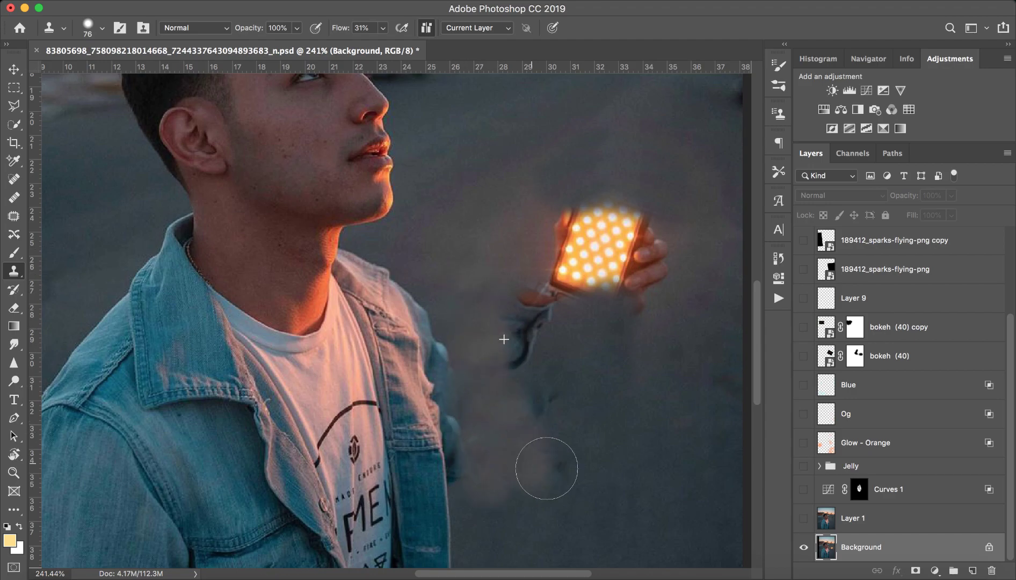
click(585, 252)
scroll(464, 395, up, 2)
key(ctrl+z)
scroll(469, 366, down, 2)
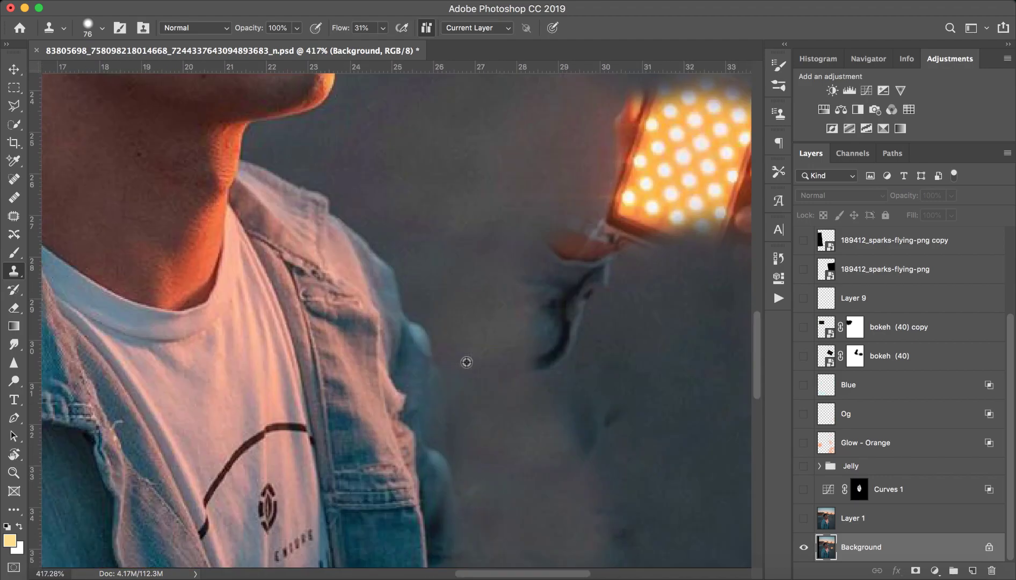
scroll(472, 255, up, 2)
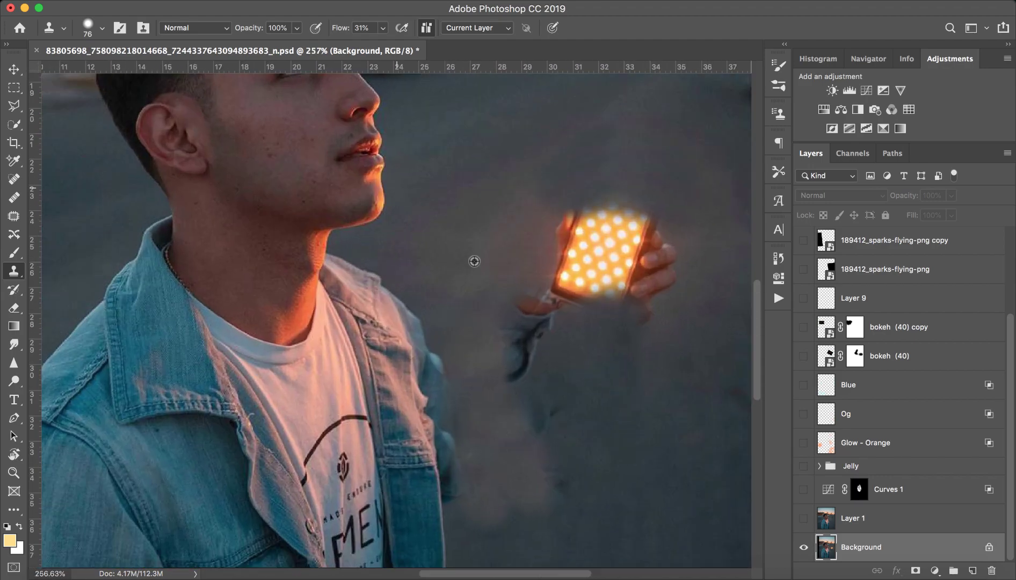
- Set the Clone Stamp's flow to 84% and brush size to 35, and clean up the jacket's edge beside the removed arm
drag(341, 28, 370, 32)
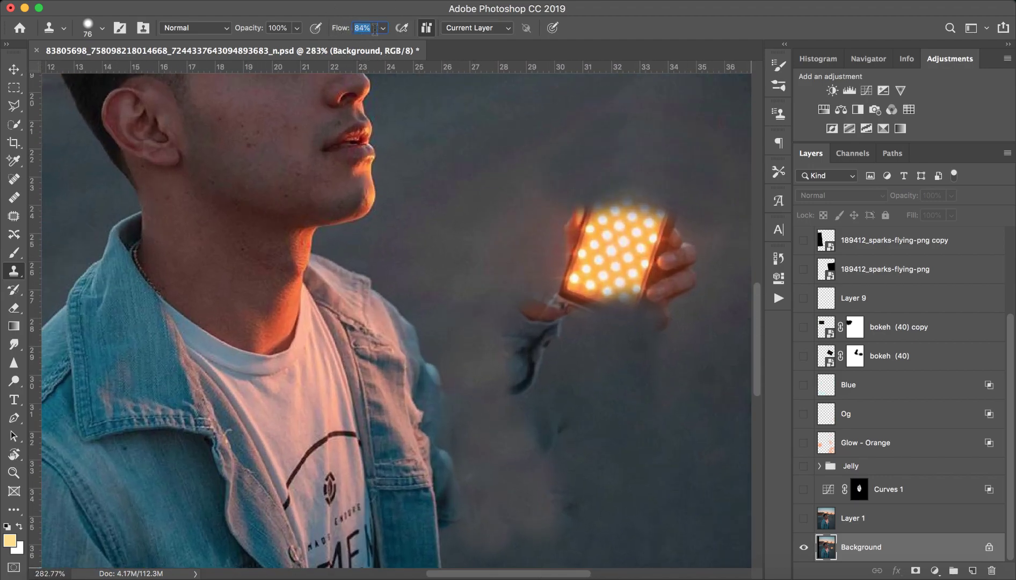
right_click(432, 183)
drag(564, 247, 583, 247)
key(Return)
mouse_move(475, 292)
mouse_down()
mouse_move(434, 302)
mouse_move(480, 532)
mouse_move(458, 537)
mouse_move(442, 351)
mouse_up()
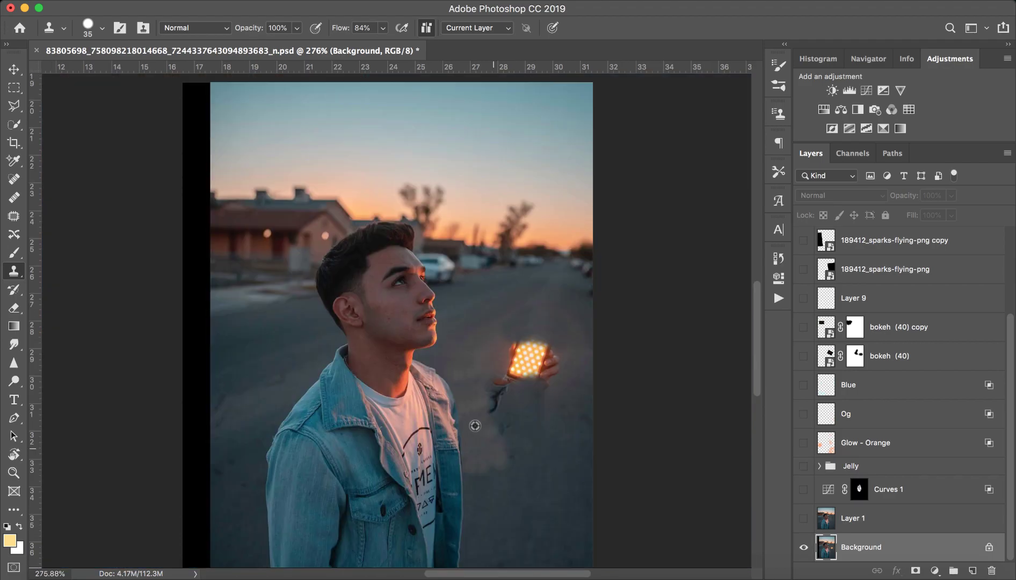
- Try a clone stroke over the light panel, undo it, and compare the photo with Layer 1
scroll(474, 426, down, 5)
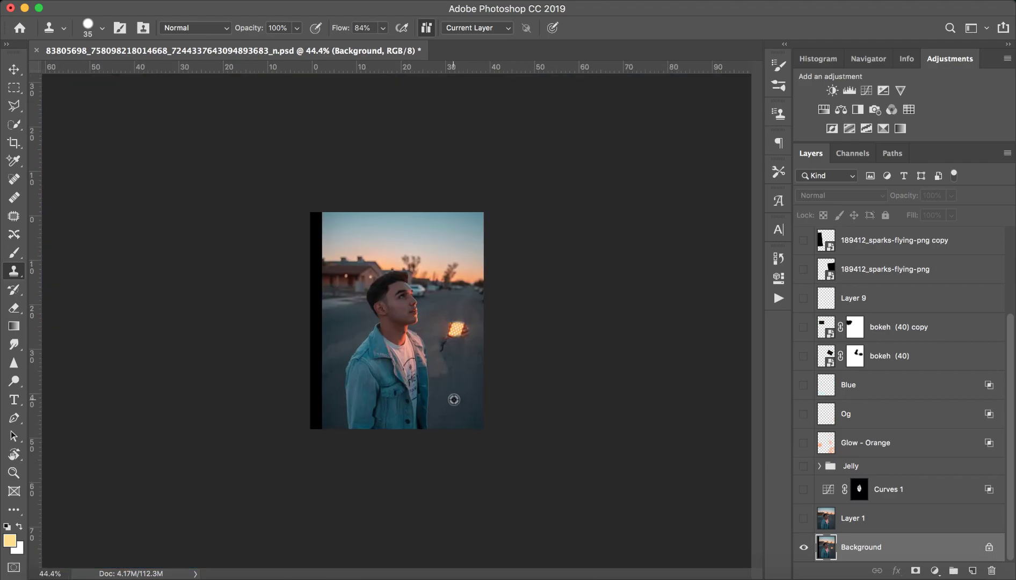
scroll(451, 397, up, 4)
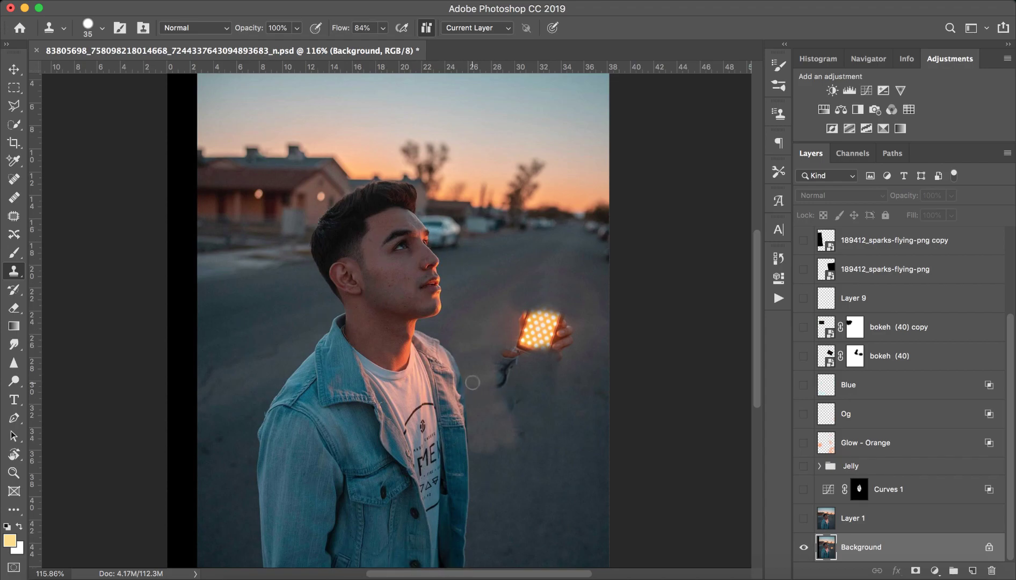
scroll(471, 382, down, 1)
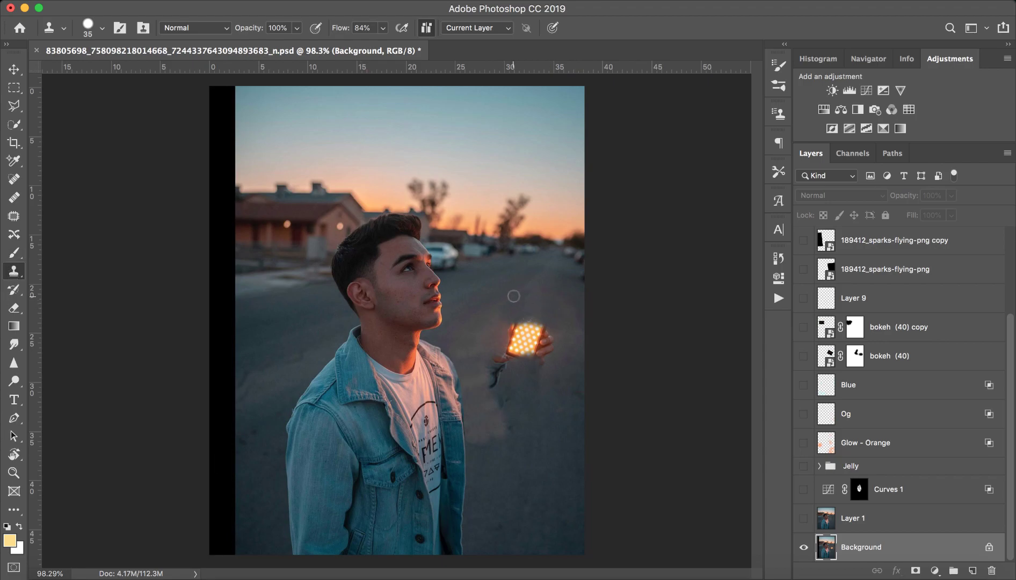
mouse_move(513, 320)
mouse_down()
mouse_move(538, 328)
mouse_move(523, 330)
mouse_move(523, 360)
mouse_up()
key(super+z)
click(804, 519)
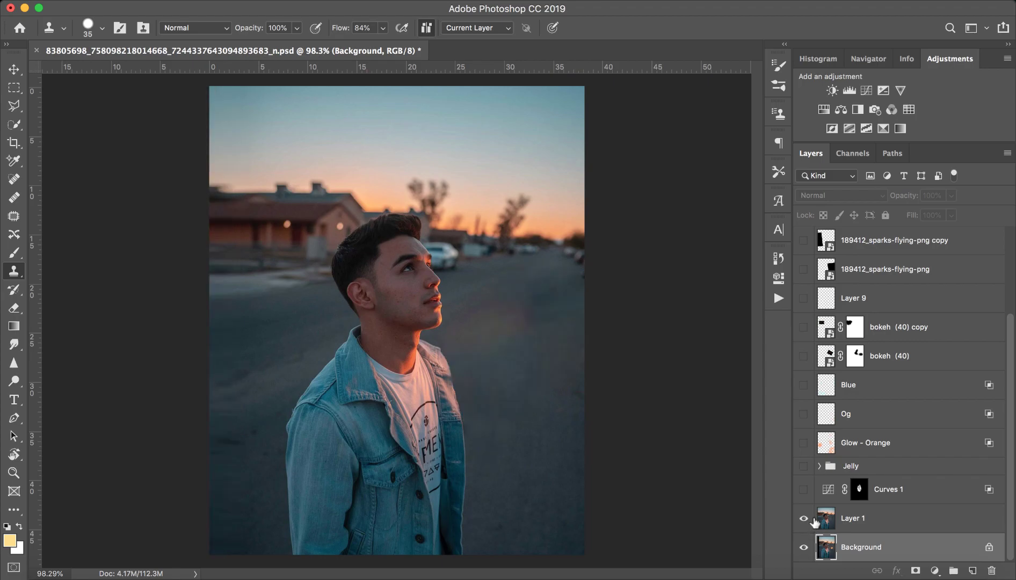
click(804, 519)
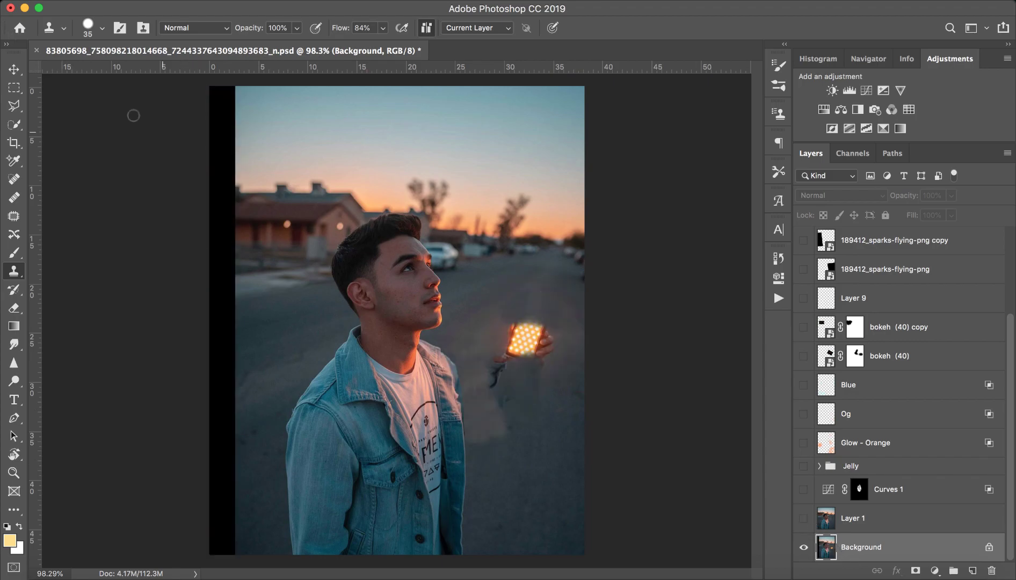
- Try stretching a selected strip along the Background's left side outward to fill the black edge, and remove the selection
click(14, 89)
mouse_move(208, 86)
mouse_down()
mouse_move(274, 428)
mouse_move(261, 554)
mouse_up()
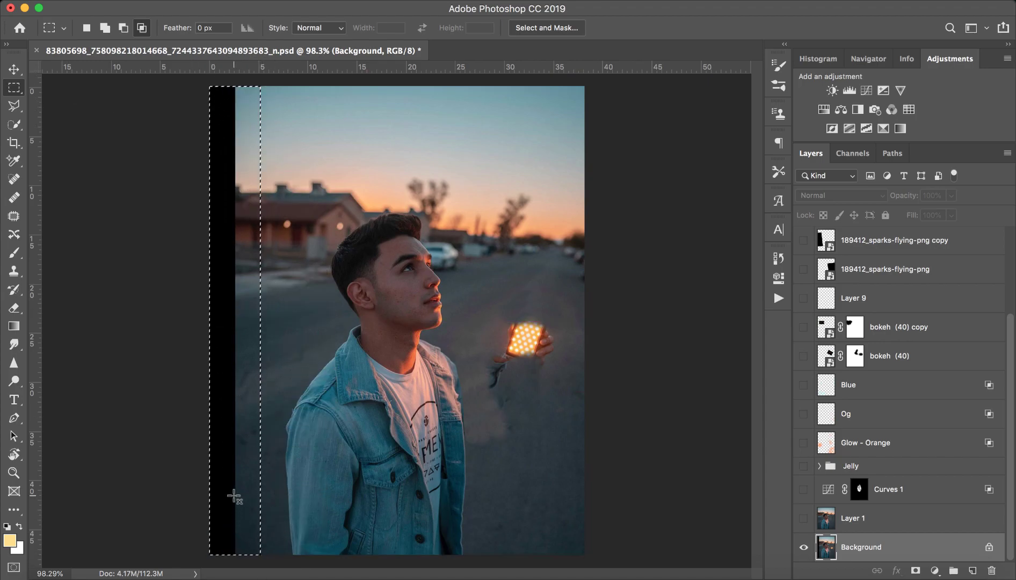
key(v)
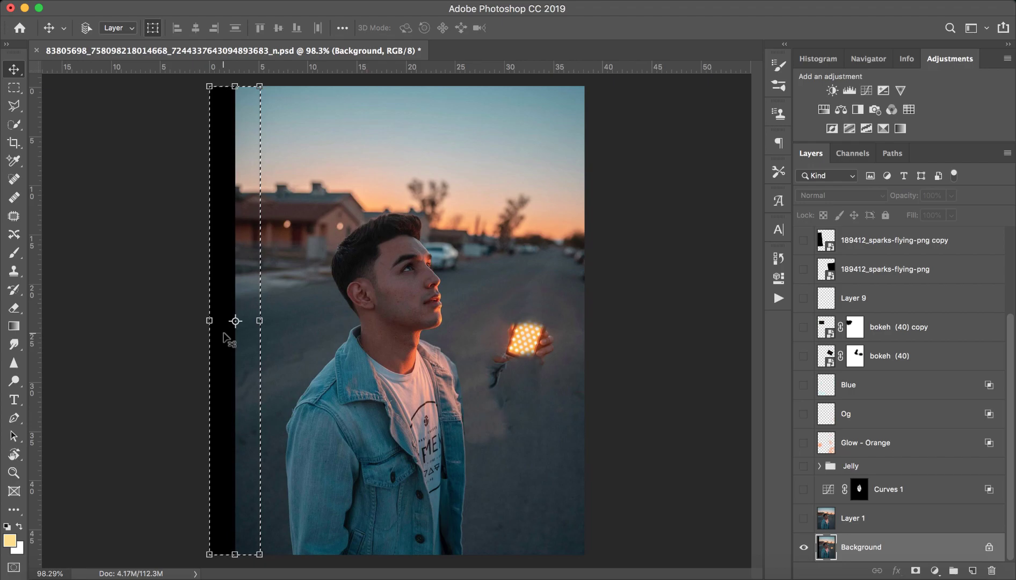
click(209, 320)
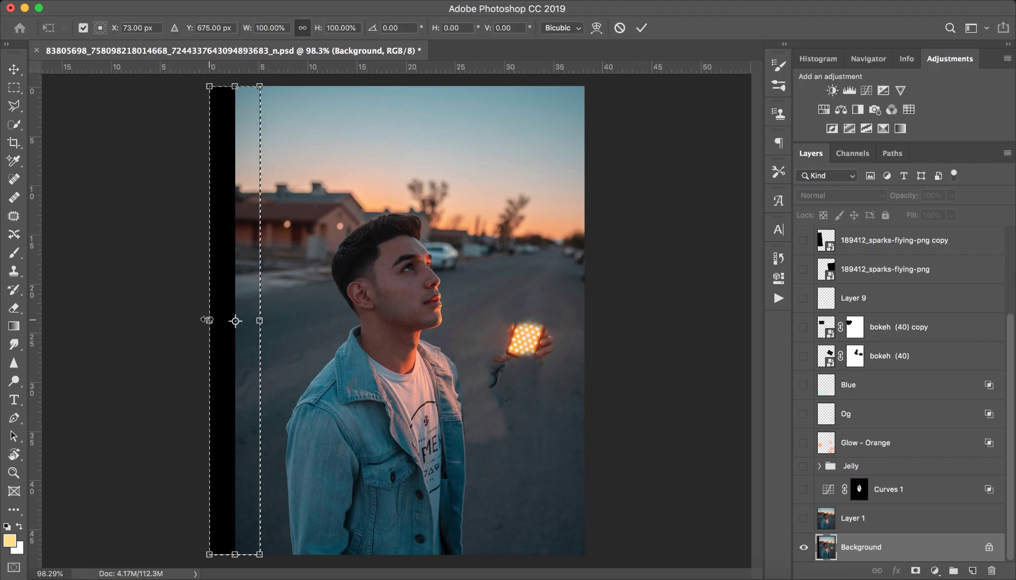
drag(208, 320, 168, 321)
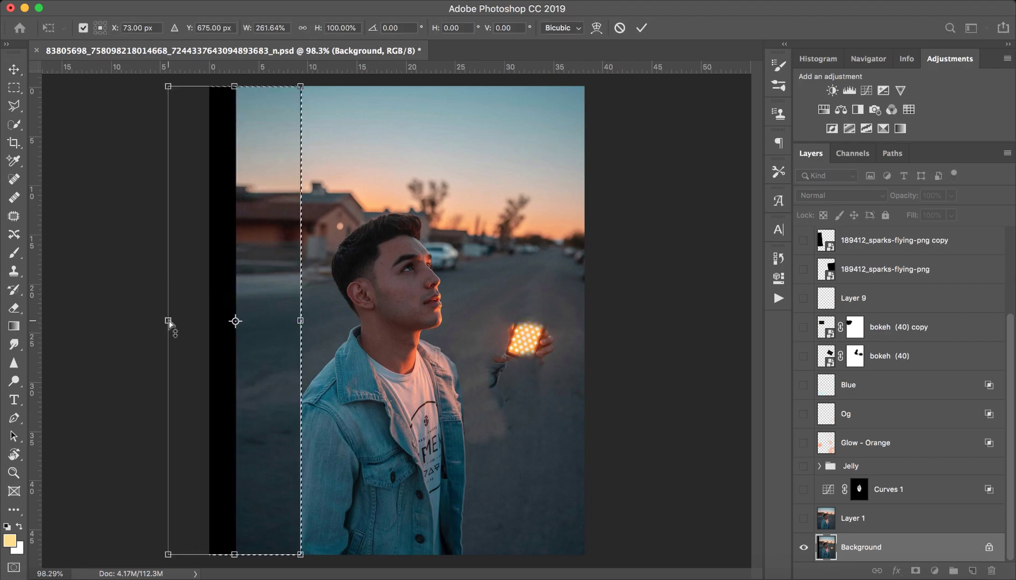
key(super+z)
drag(209, 317, 152, 320)
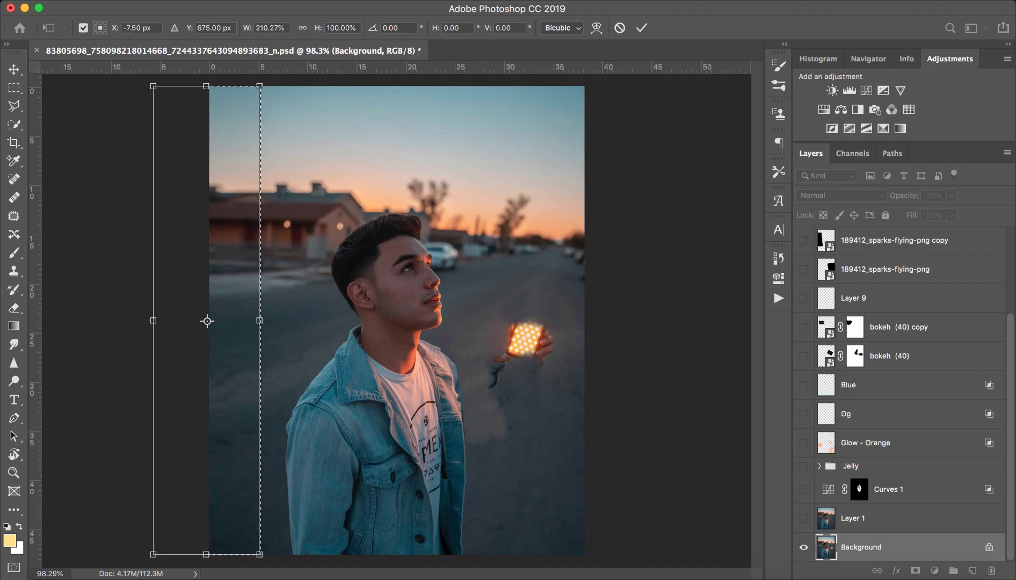
click(641, 27)
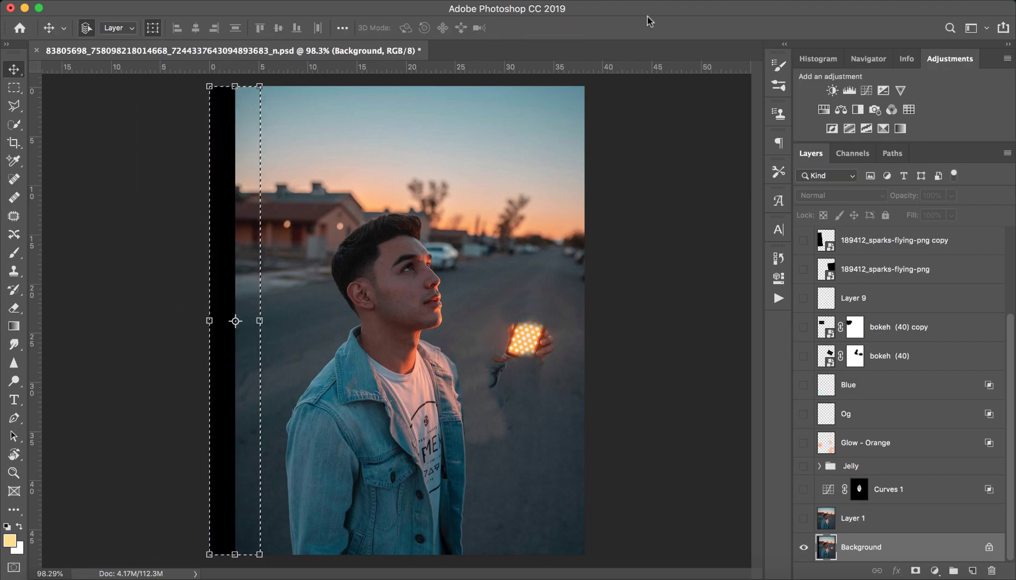
key(super+d)
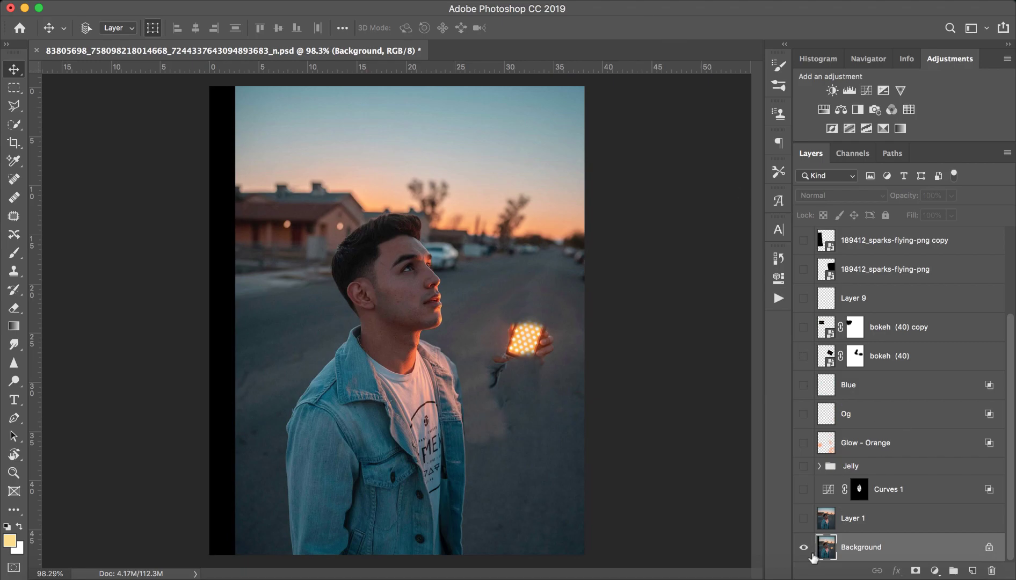
- Show Layer 1 and the Curves 1 adjustment, and check the blending options of Curves 1 without changing them
click(804, 519)
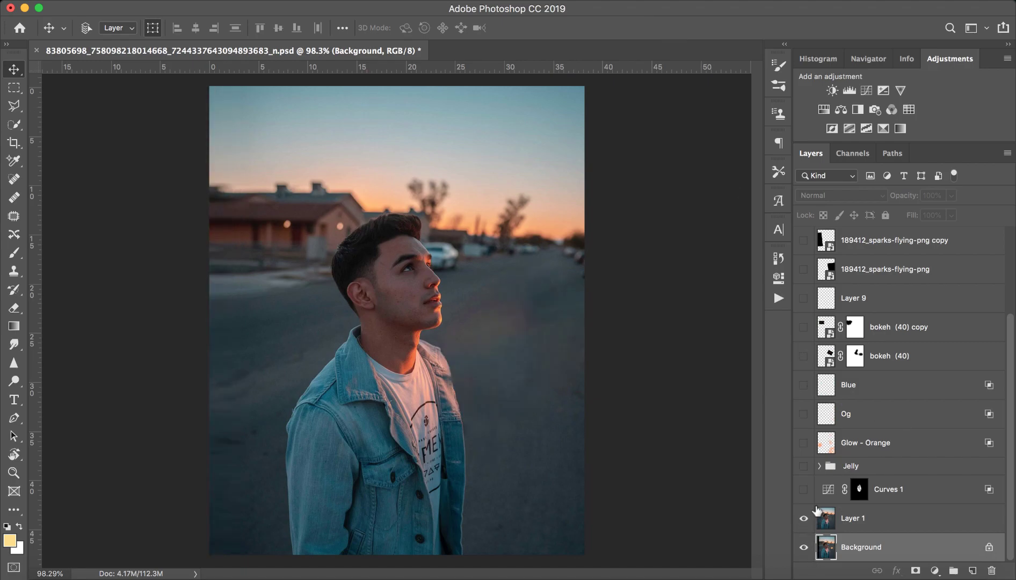
click(803, 490)
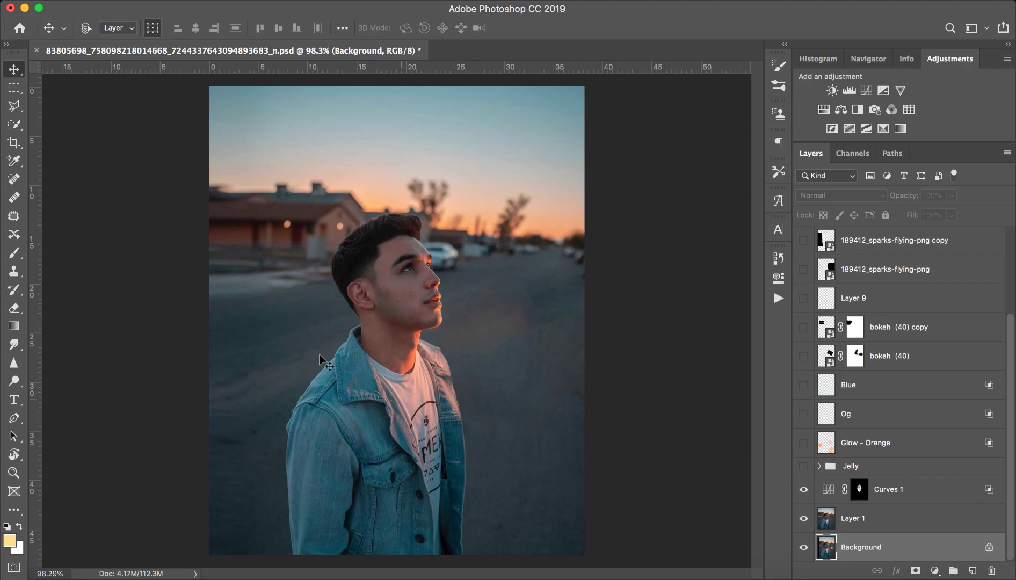
double_click(948, 498)
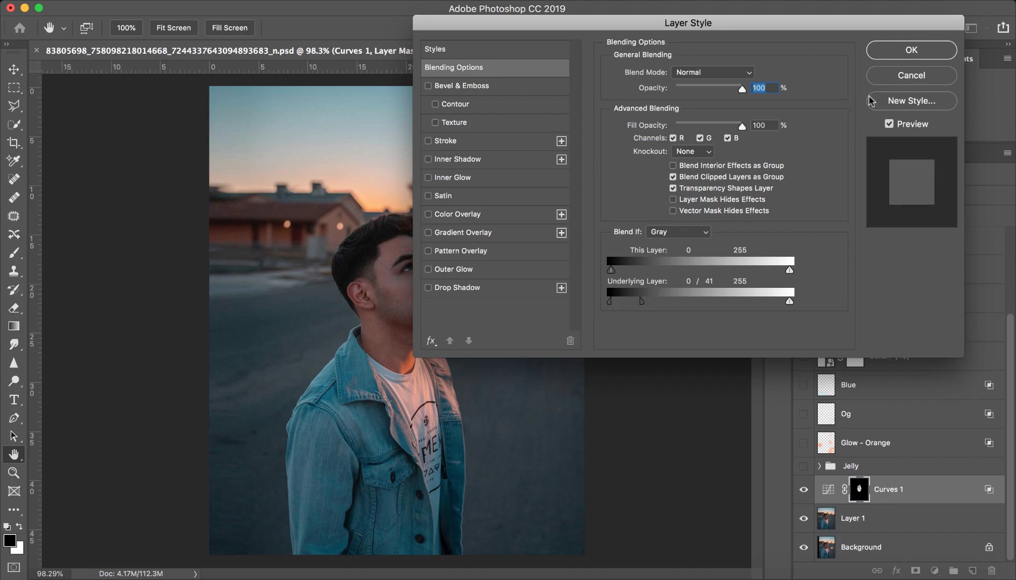
click(920, 74)
- Select the Jelly group and make it visible, toggling it to compare the photo with and without the jellyfish
click(869, 472)
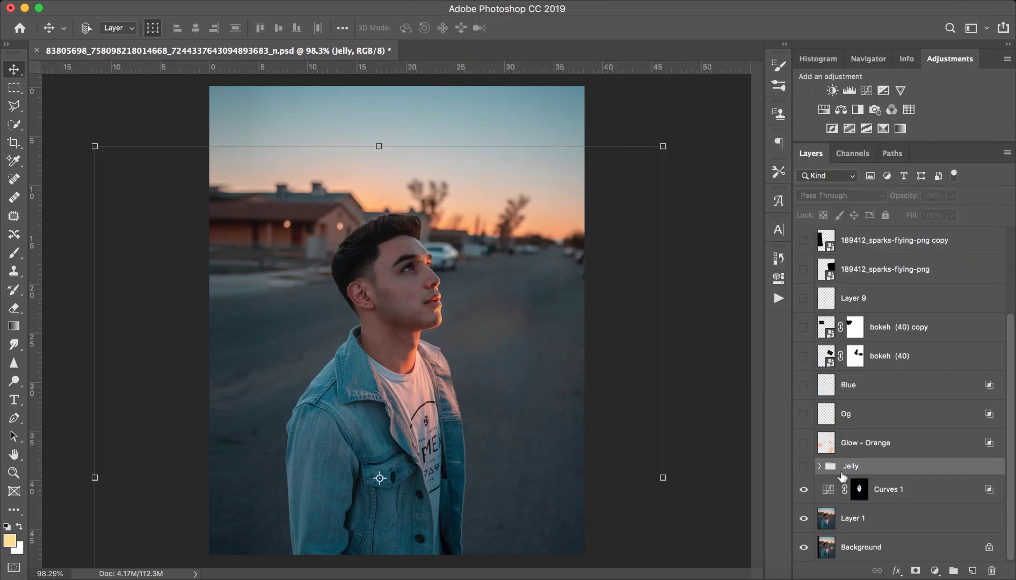
click(803, 466)
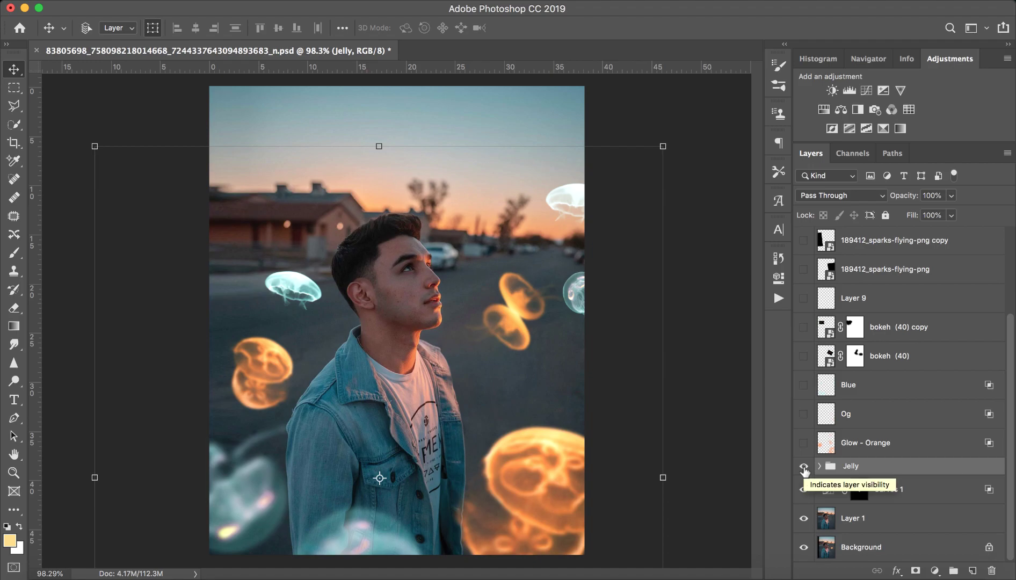
click(803, 467)
click(803, 466)
click(803, 467)
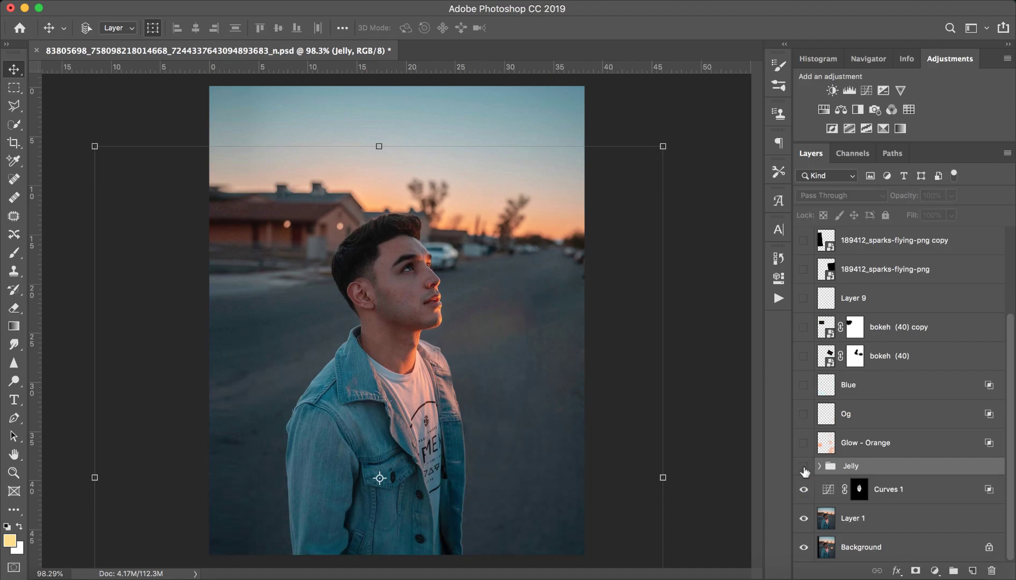
click(803, 466)
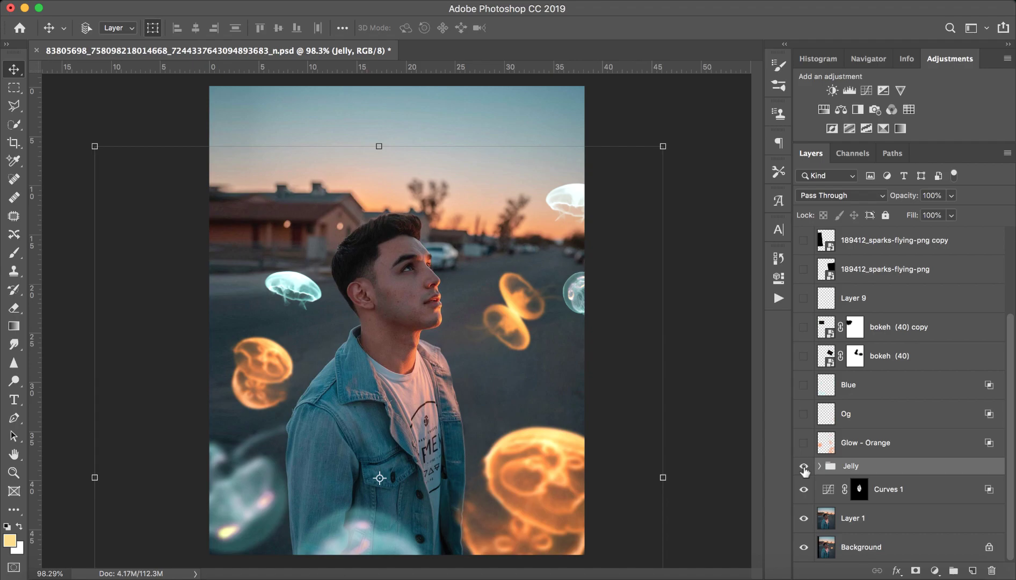
- Quick-export the Jelly group as the PNG file Jelly.png and open the Downloads folder to view it
right_click(911, 471)
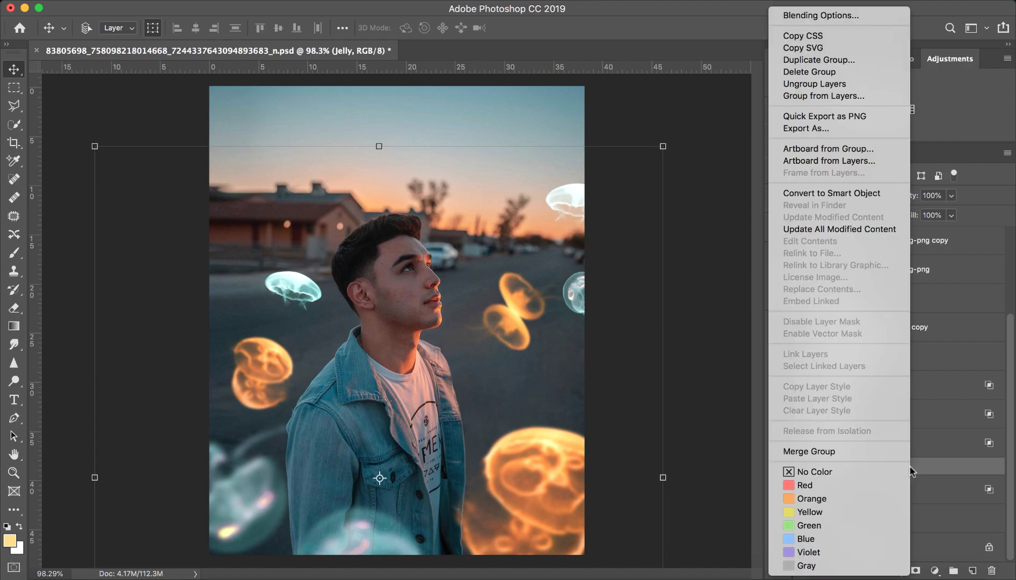
click(827, 116)
click(597, 219)
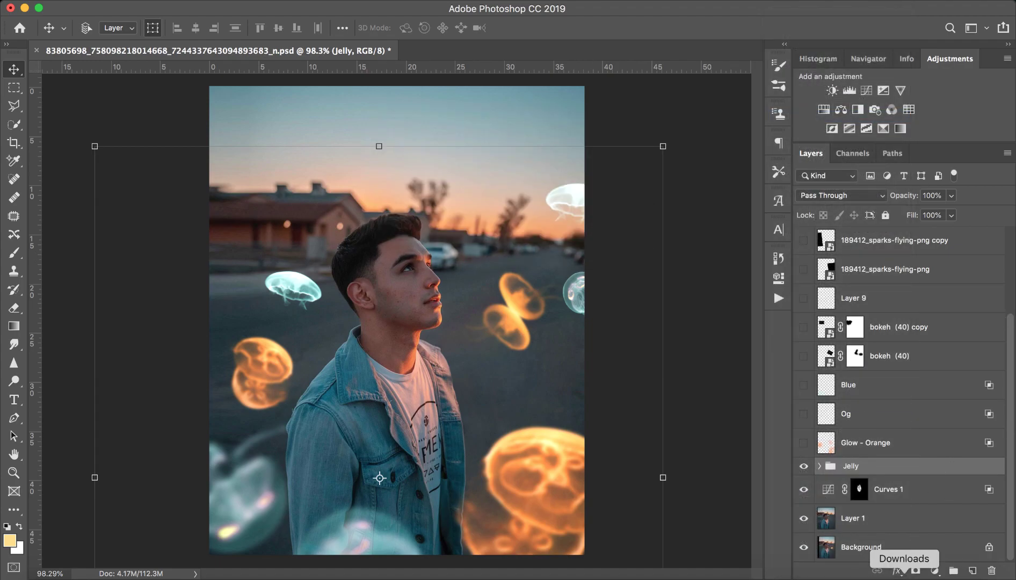
click(904, 574)
click(904, 573)
click(904, 573)
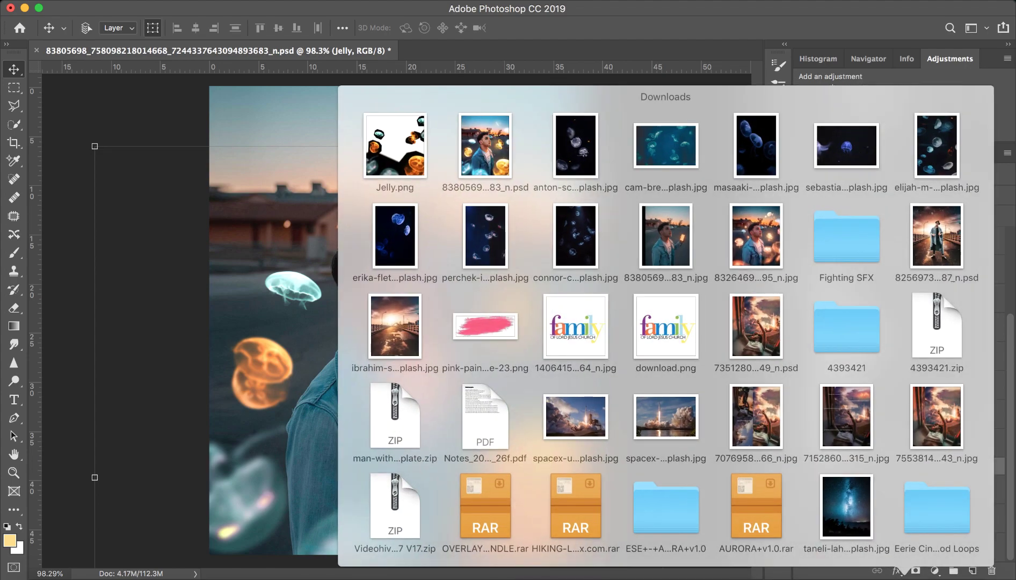
- Preview Jelly.png from Downloads and place it into the composite, enlarged beyond the canvas edges and committed
key(space)
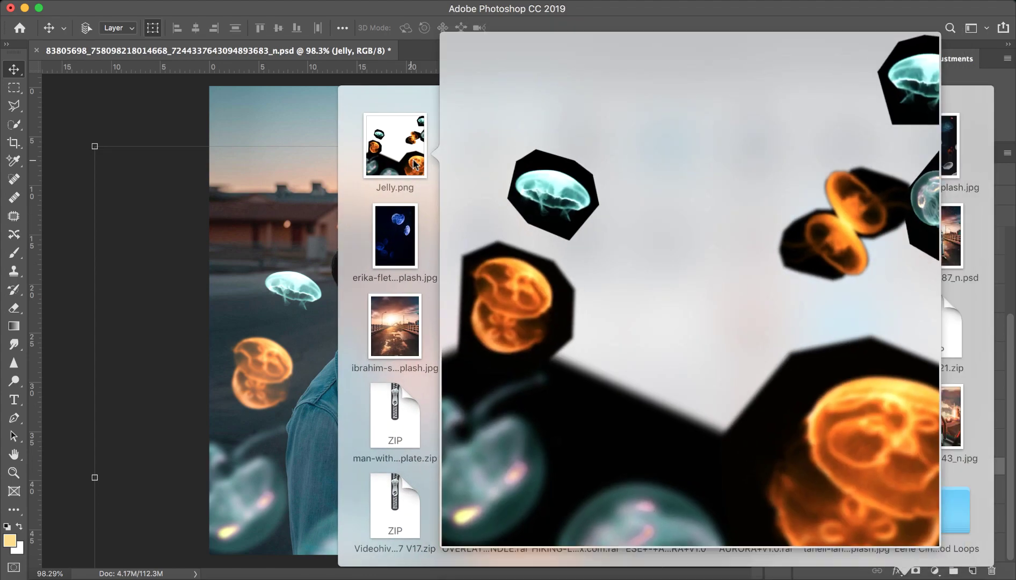
key(space)
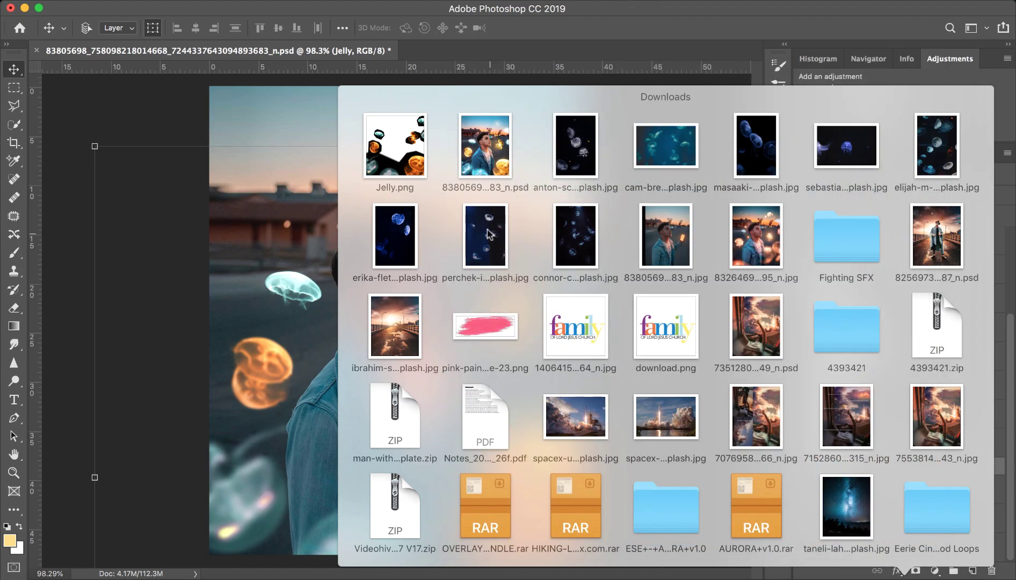
drag(370, 152, 401, 317)
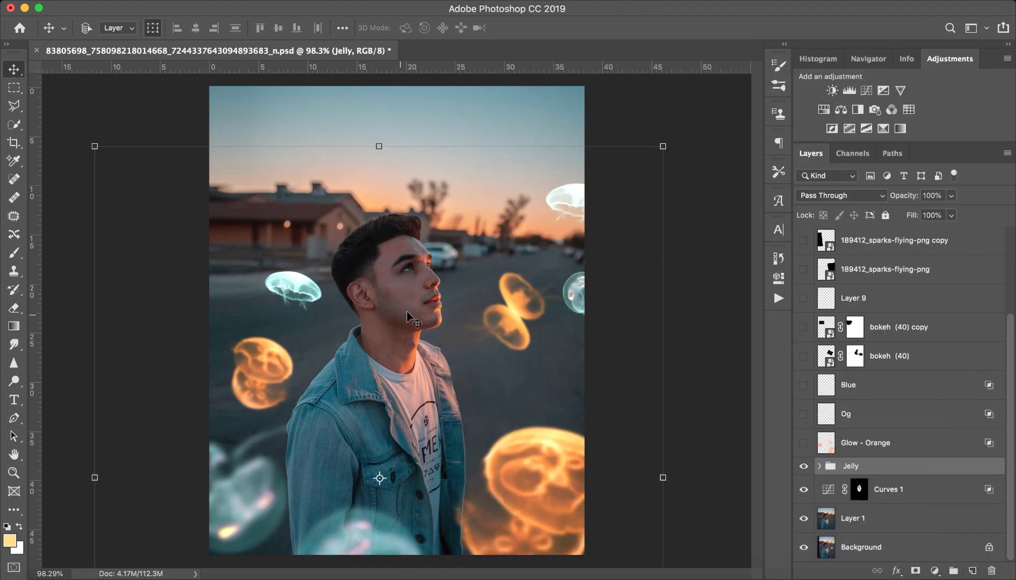
drag(584, 128, 615, 61)
drag(532, 292, 516, 293)
click(556, 27)
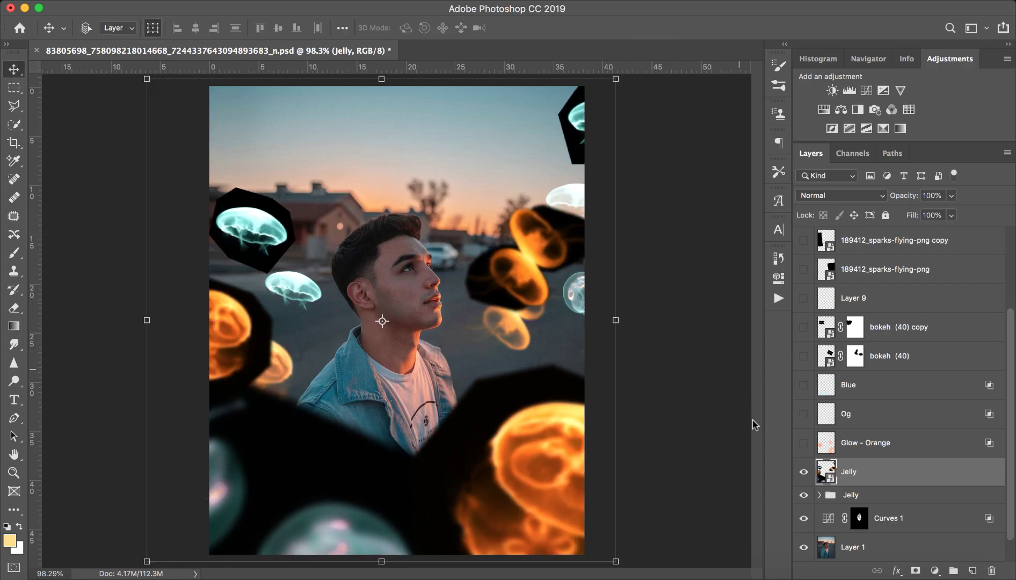
- Hide the original Jelly group and set the placed Jelly layer's blend mode to Screen
click(803, 494)
click(827, 200)
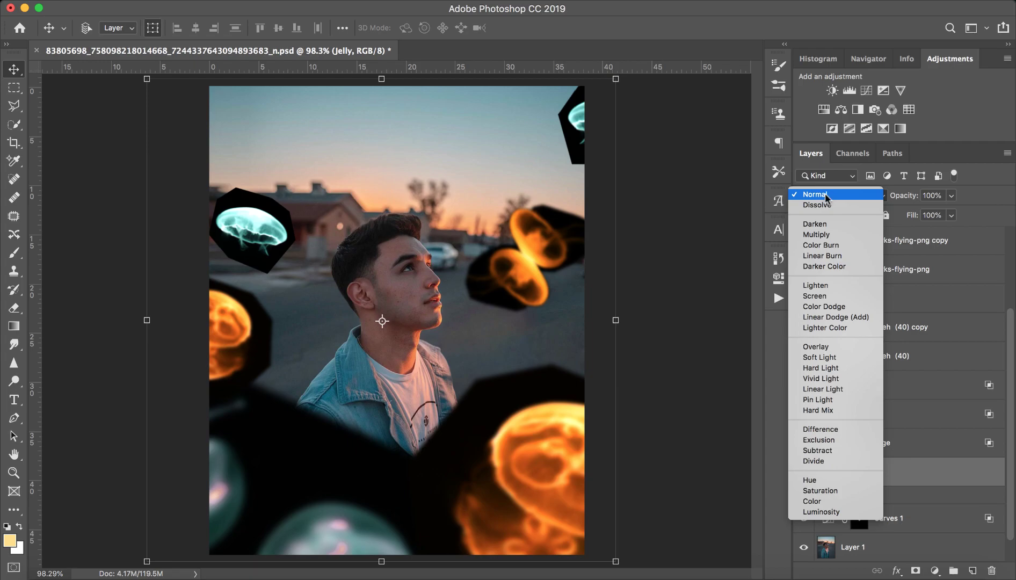
click(840, 296)
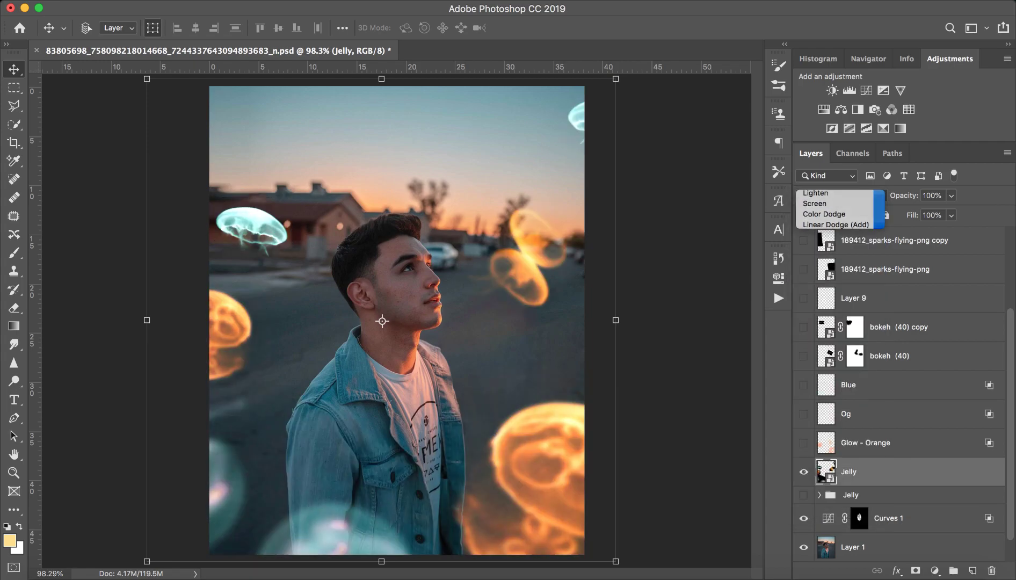
- Scale the placed Jelly layer to about 108.5% and move it down to meet the canvas's lower and right edges
key(super+t)
drag(618, 561, 584, 529)
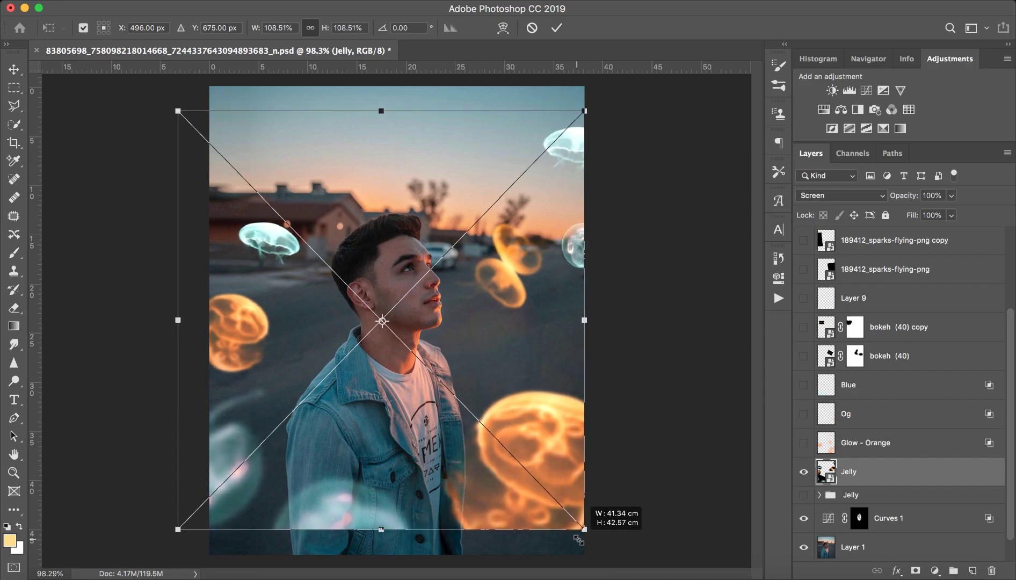
drag(515, 476, 509, 503)
click(556, 28)
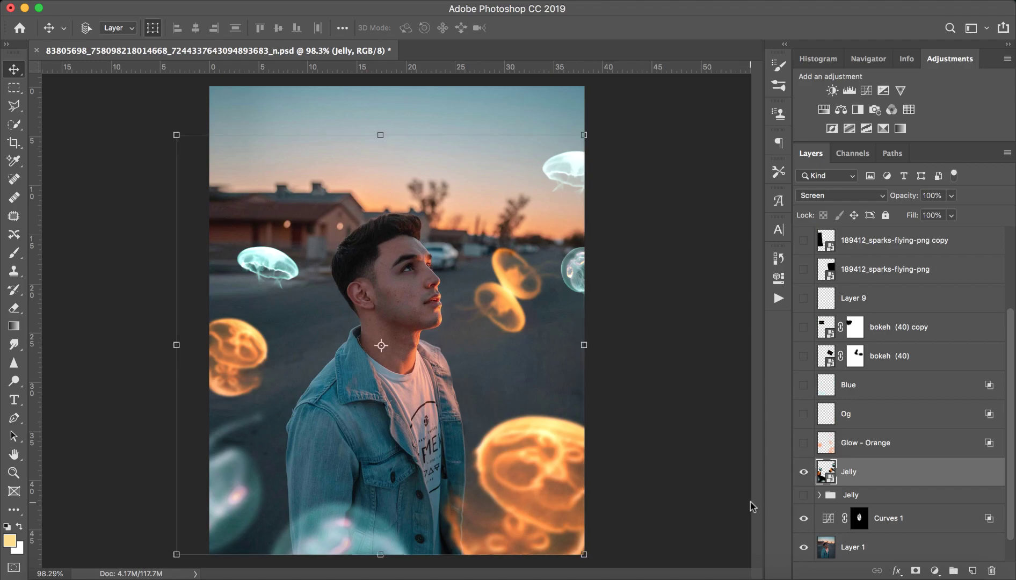
- Toggle the placed Jelly layer and the original Jelly group to compare them, leaving only the group visible
click(803, 475)
click(802, 477)
click(803, 475)
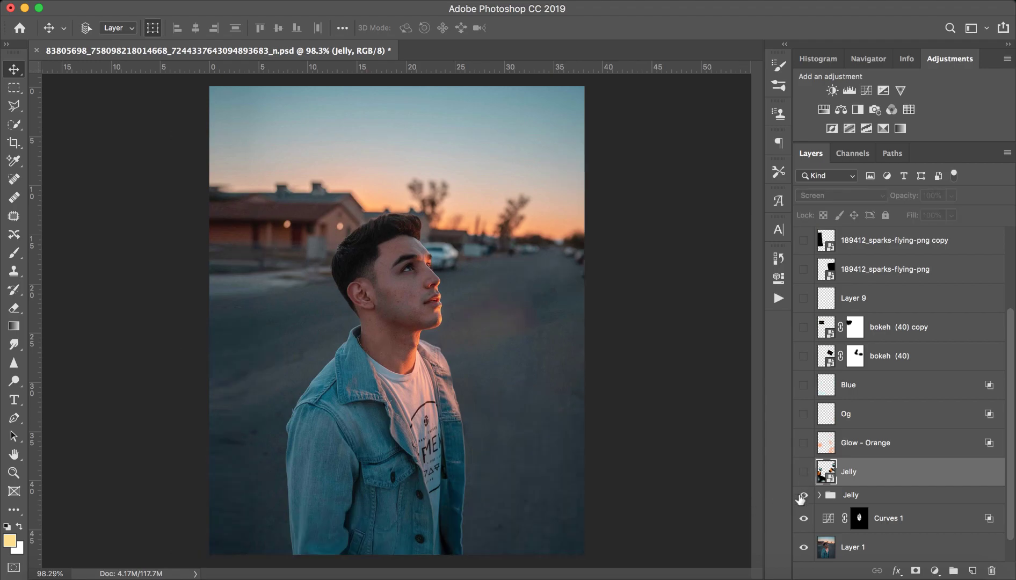
click(802, 494)
click(803, 495)
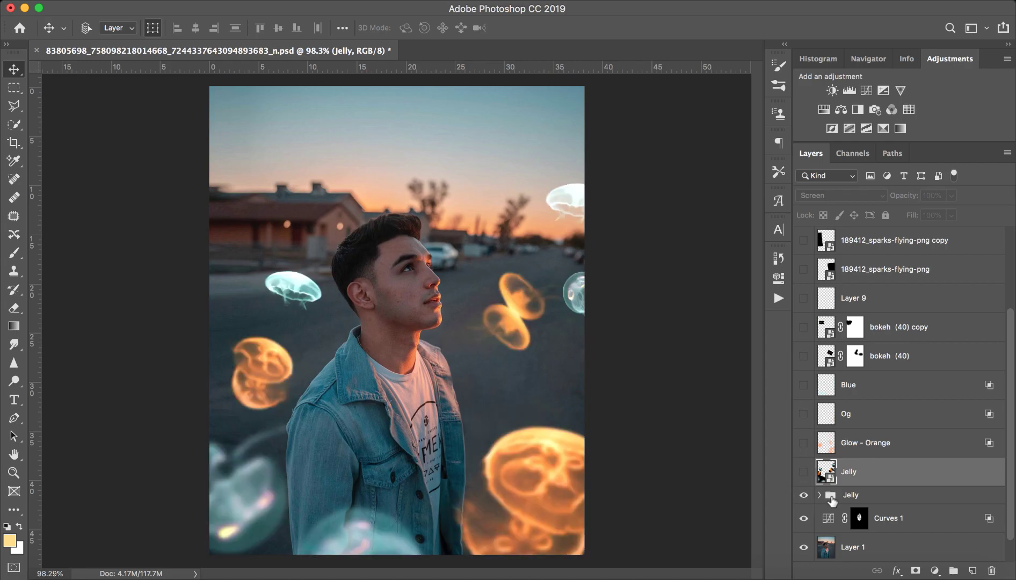
- Expand the Jelly group and its Blue subgroup, and examine the jellyfish layers with their Levels and Hue/Saturation adjustments
click(819, 494)
scroll(821, 376, down, 5)
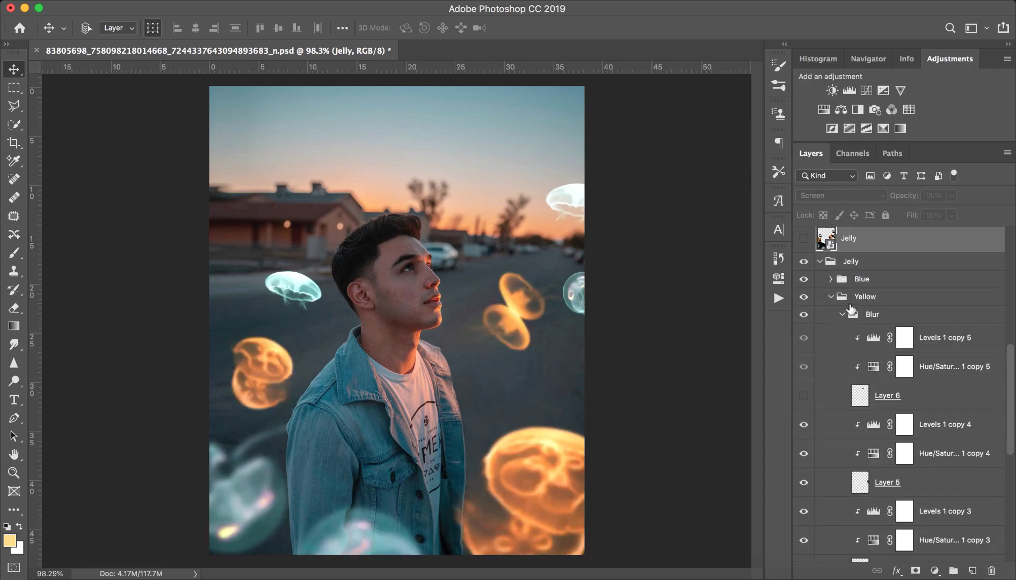
click(831, 279)
scroll(874, 383, down, 10)
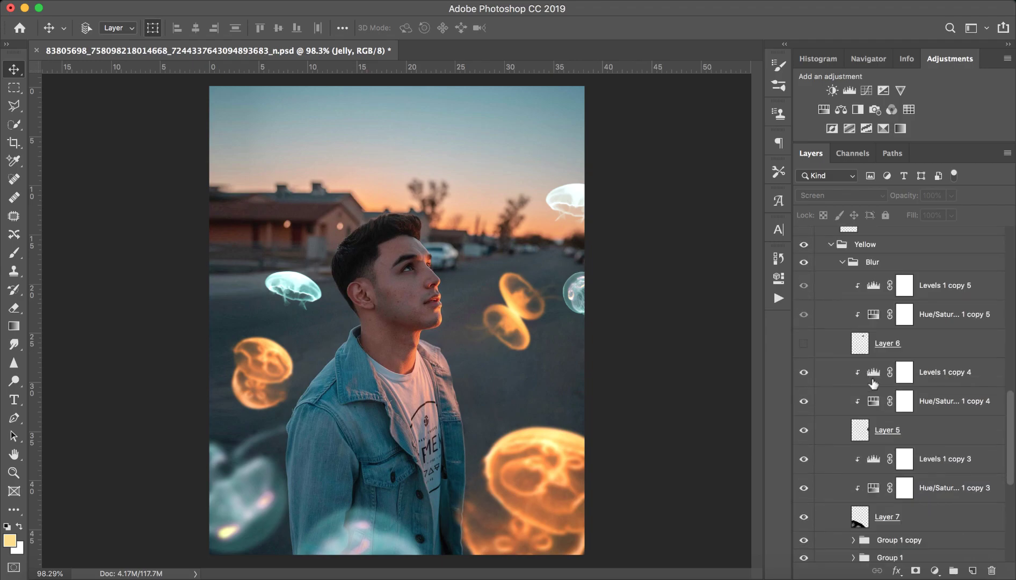
scroll(873, 383, down, 5)
scroll(873, 383, up, 10)
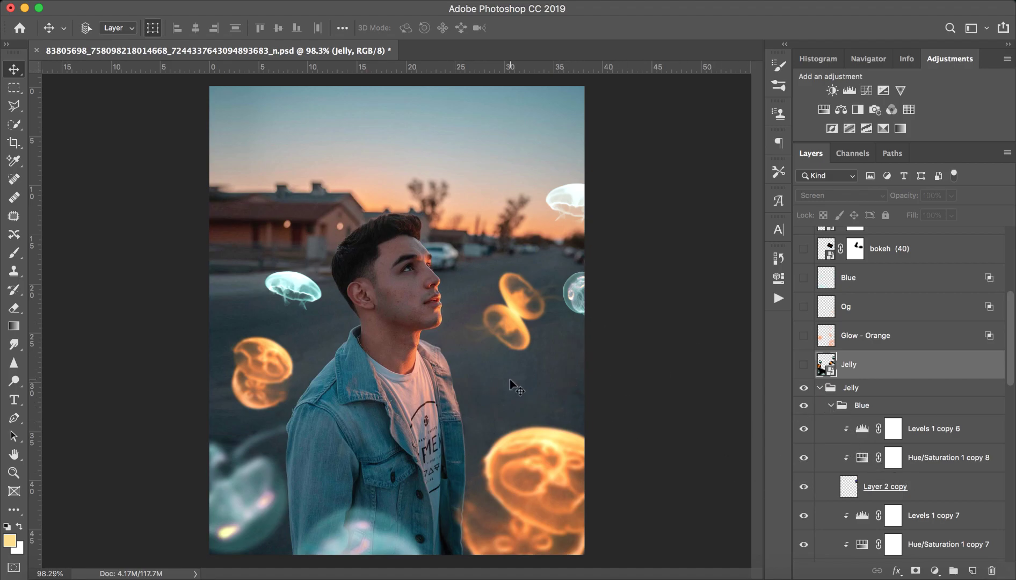
scroll(965, 472, down, 2)
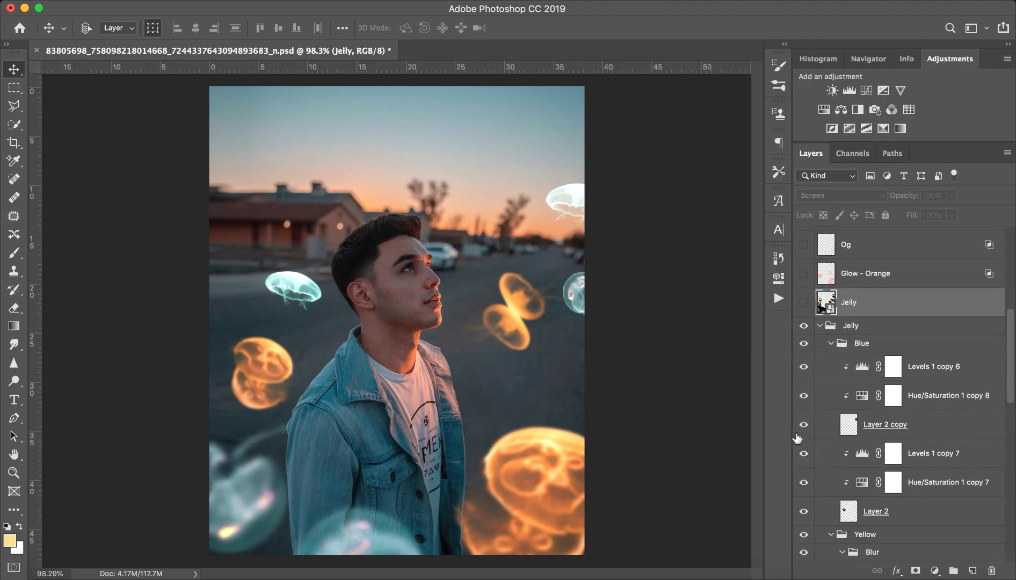
scroll(950, 458, down, 1)
scroll(950, 458, down, 8)
scroll(870, 478, up, 13)
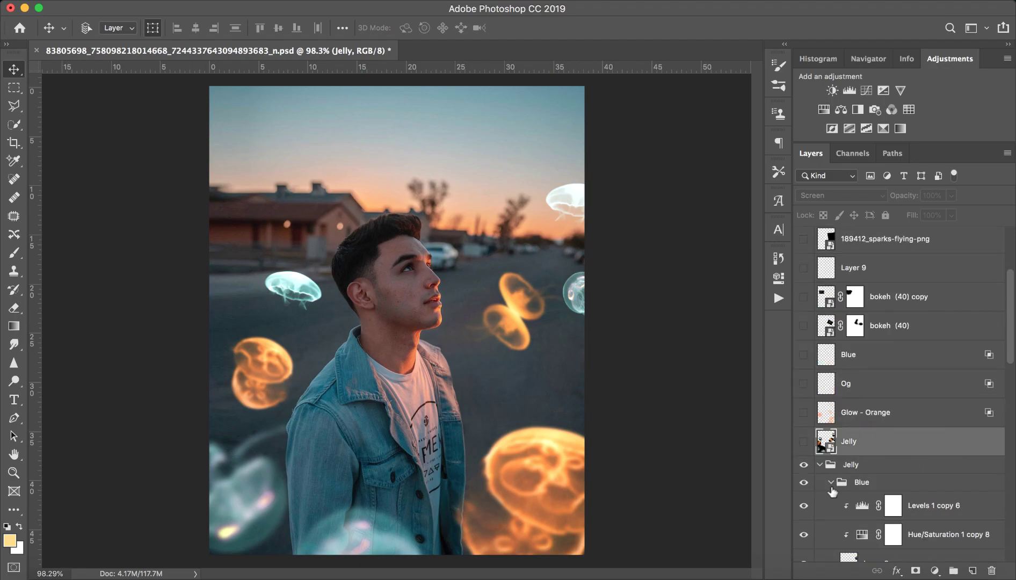
- Collapse and hide the Jelly group, and show the placed Jelly layer, shifting it slightly to the right
click(818, 472)
click(819, 465)
click(803, 441)
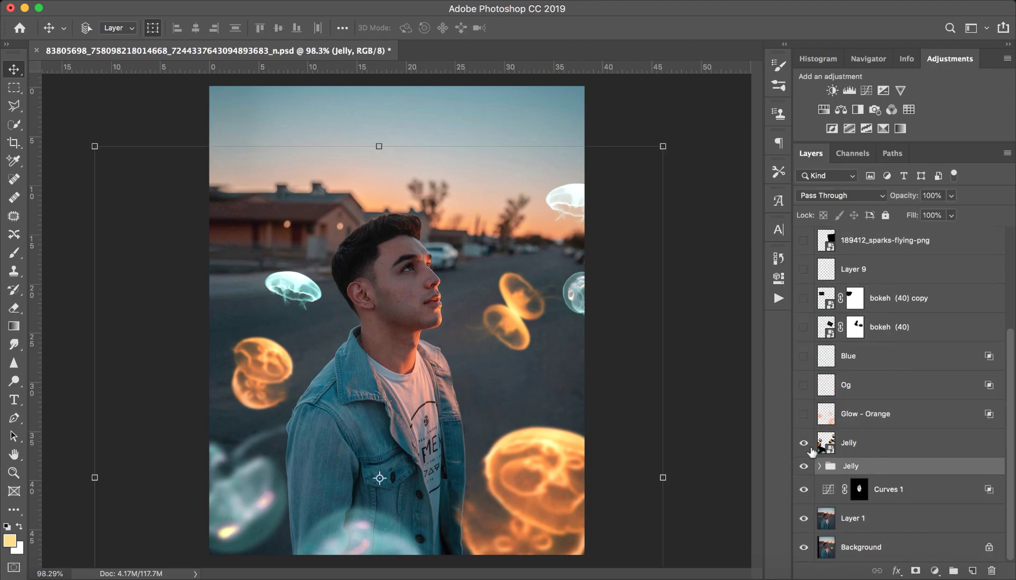
click(891, 453)
click(804, 466)
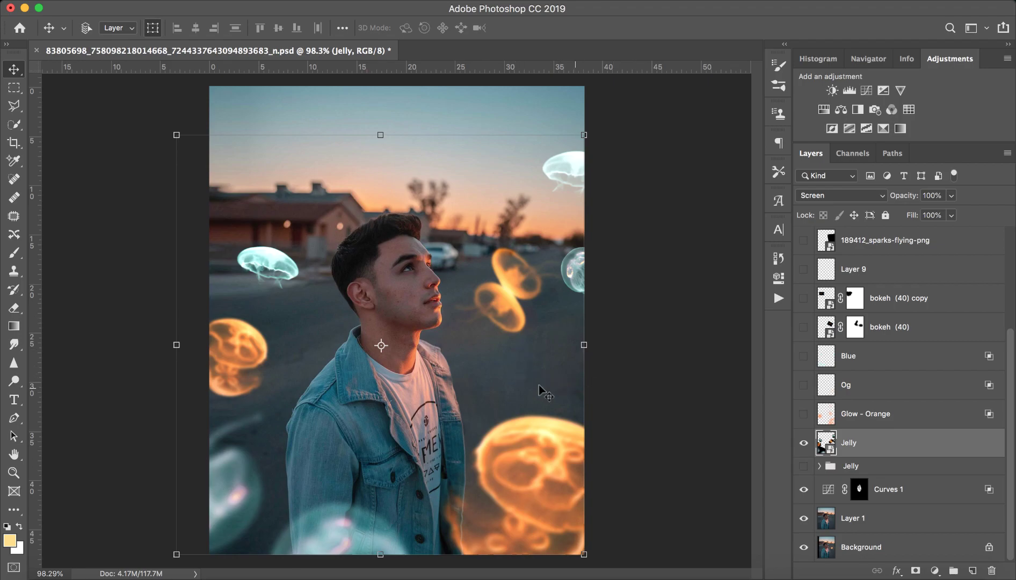
mouse_move(503, 387)
mouse_down()
mouse_move(523, 392)
mouse_move(512, 384)
mouse_up()
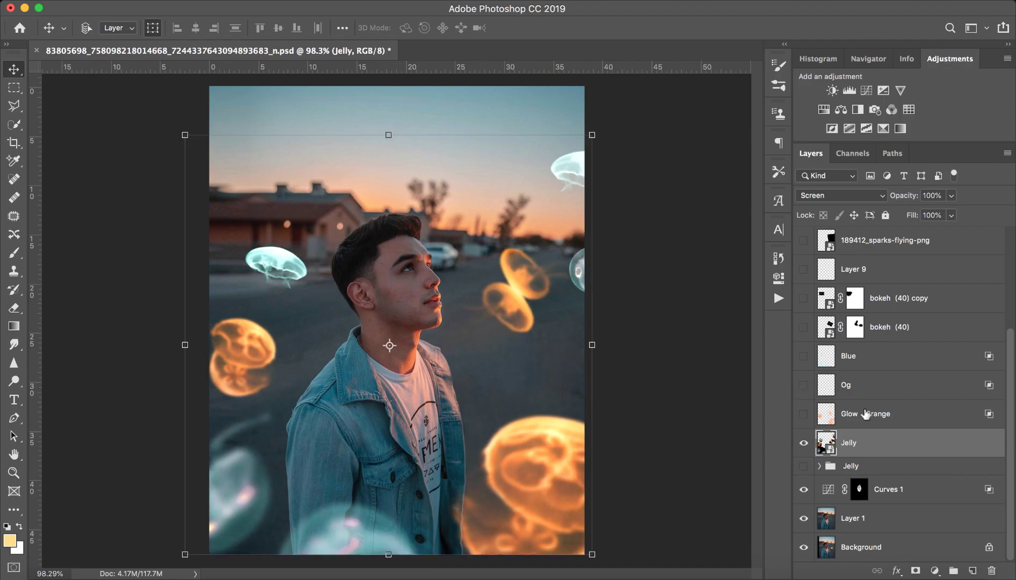
- Select the Glow - Orange layer and make it visible, toggling it to compare the glow effect
click(859, 414)
click(804, 416)
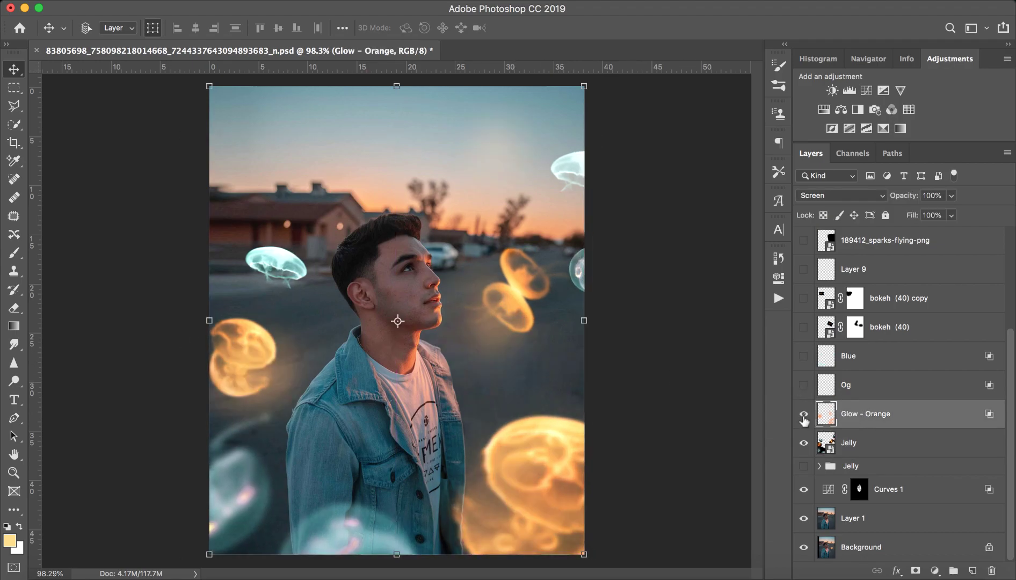
click(804, 419)
click(804, 419)
- Select the placed Jelly layer and shift it slightly left so its side meets the canvas's right edge
mouse_move(551, 433)
mouse_down()
mouse_move(553, 445)
mouse_move(531, 430)
mouse_move(544, 434)
mouse_up()
click(891, 441)
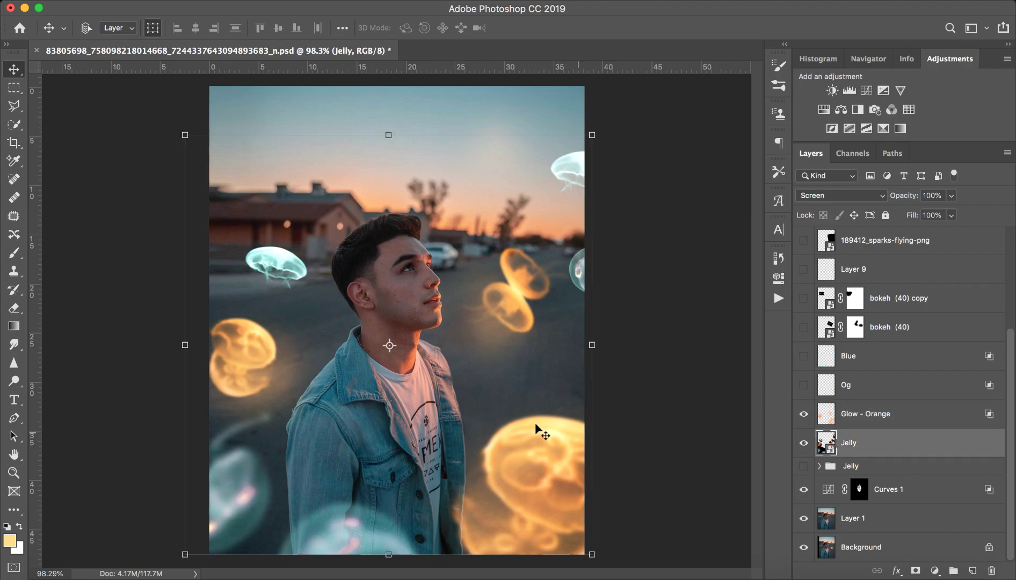
mouse_move(403, 408)
mouse_down()
mouse_move(429, 418)
mouse_move(386, 406)
mouse_move(394, 409)
mouse_up()
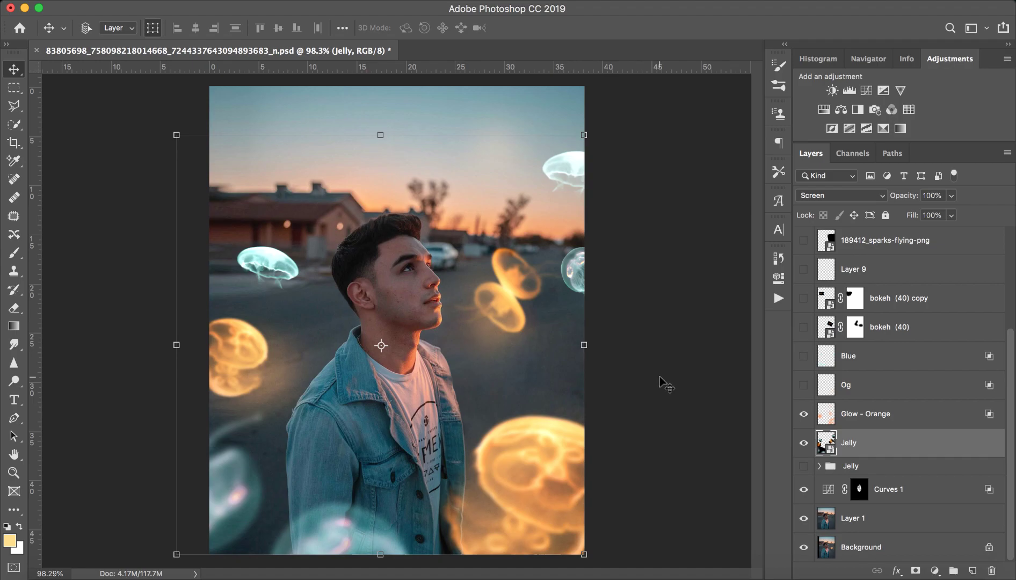
- Toggle the Glow - Orange layer for comparison, and check its blend mode and the foreground color without changing them
click(804, 413)
click(804, 414)
click(885, 418)
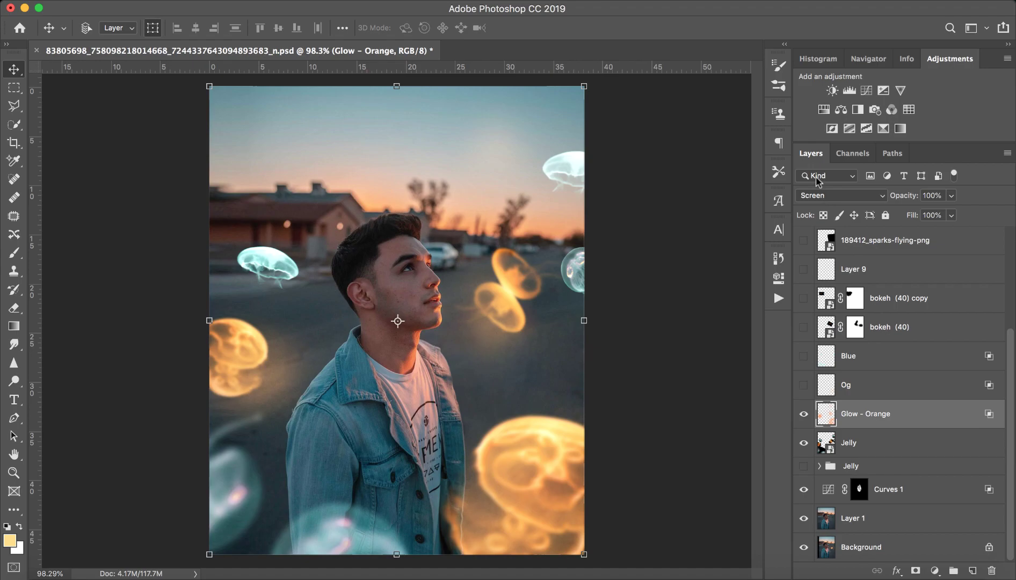
click(818, 195)
click(819, 195)
click(12, 540)
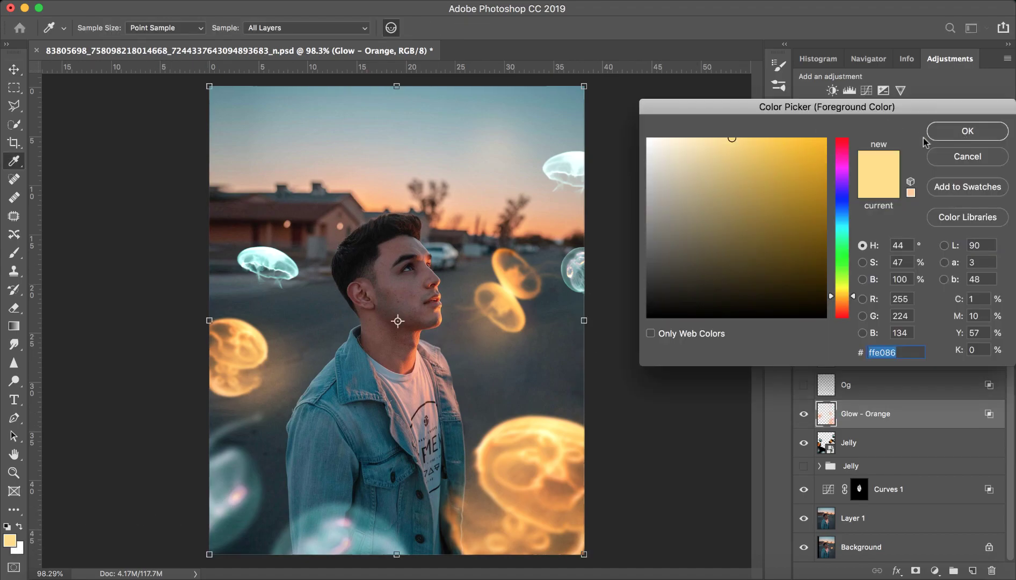
click(967, 131)
- Try painting soft yellow glow with the Brush on Glow - Orange over the blue jellyfish, the sky and the street
key(b)
mouse_move(269, 280)
mouse_down()
mouse_move(244, 259)
mouse_move(243, 281)
mouse_move(273, 257)
mouse_move(293, 281)
mouse_move(268, 273)
mouse_move(267, 283)
mouse_move(301, 269)
mouse_up()
drag(489, 158, 572, 168)
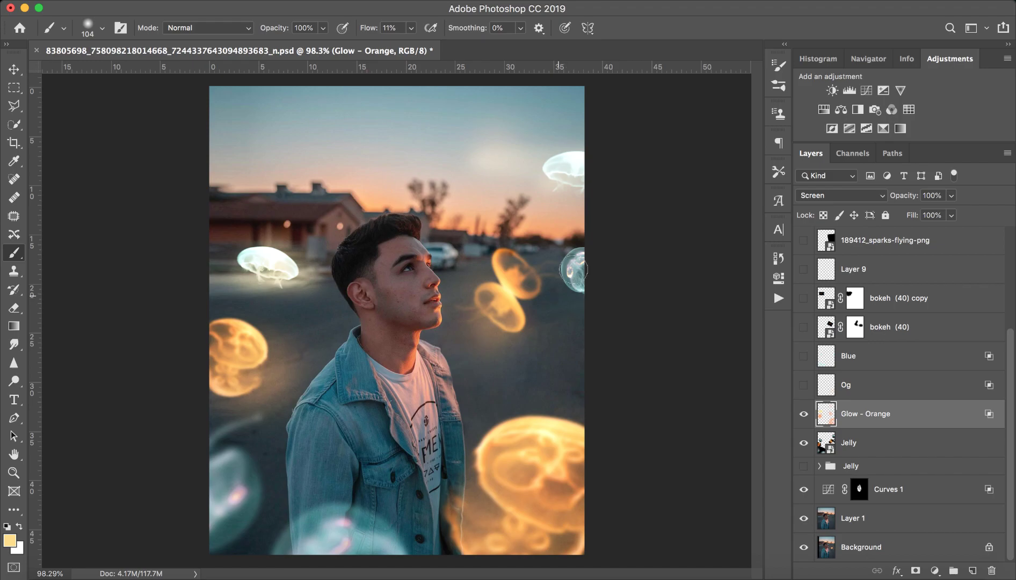
mouse_move(593, 268)
mouse_down()
mouse_move(565, 266)
mouse_move(583, 278)
mouse_up()
mouse_move(501, 418)
mouse_down()
mouse_move(561, 416)
mouse_move(483, 425)
mouse_move(536, 392)
mouse_move(487, 368)
mouse_move(446, 370)
mouse_up()
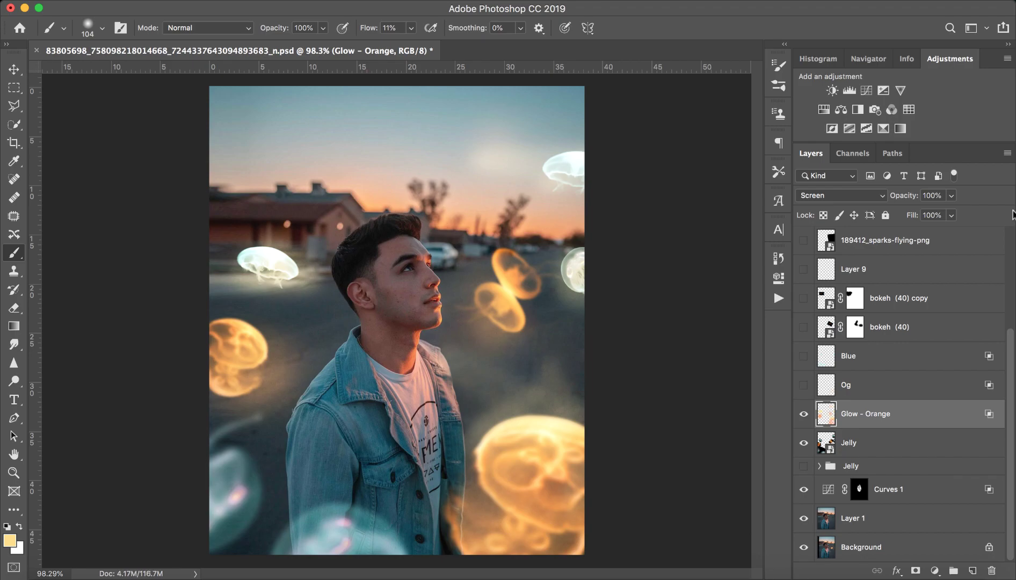
- Undo the trial brush strokes on the Glow - Orange layer
key(super+z)
key(super+z)
key(super+z)
key(super+z)
key(super+z)
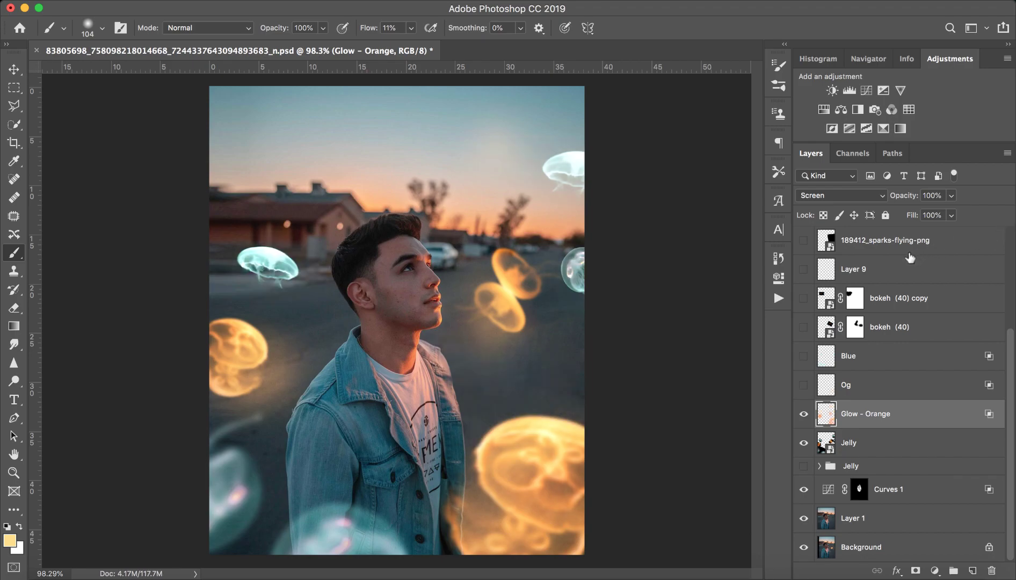
- Try setting the Underlying Layer Blend If shadows of Glow - Orange to 0 / 121, and discard the change
double_click(937, 424)
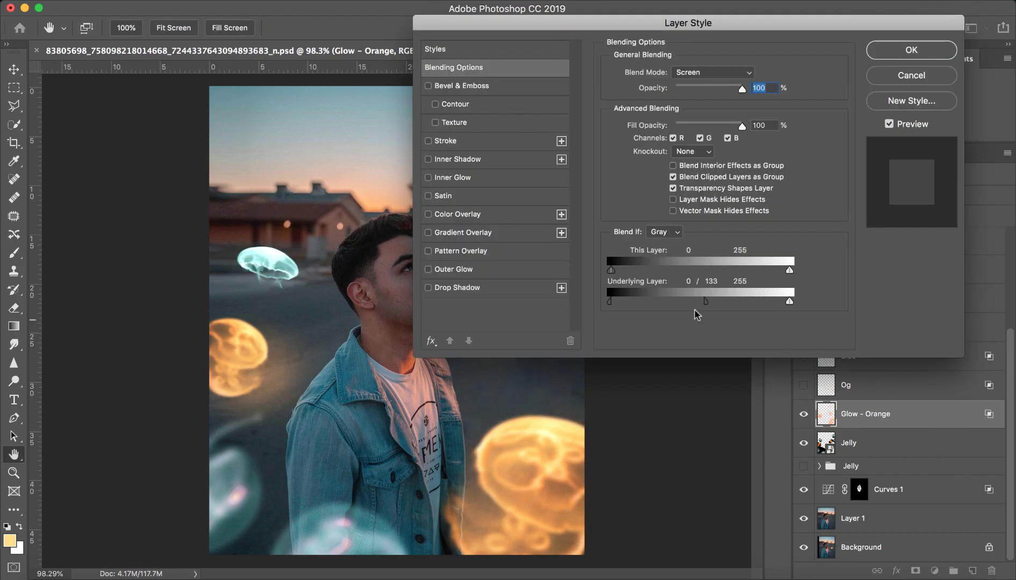
mouse_move(705, 305)
mouse_down()
mouse_move(577, 305)
mouse_move(697, 301)
mouse_up()
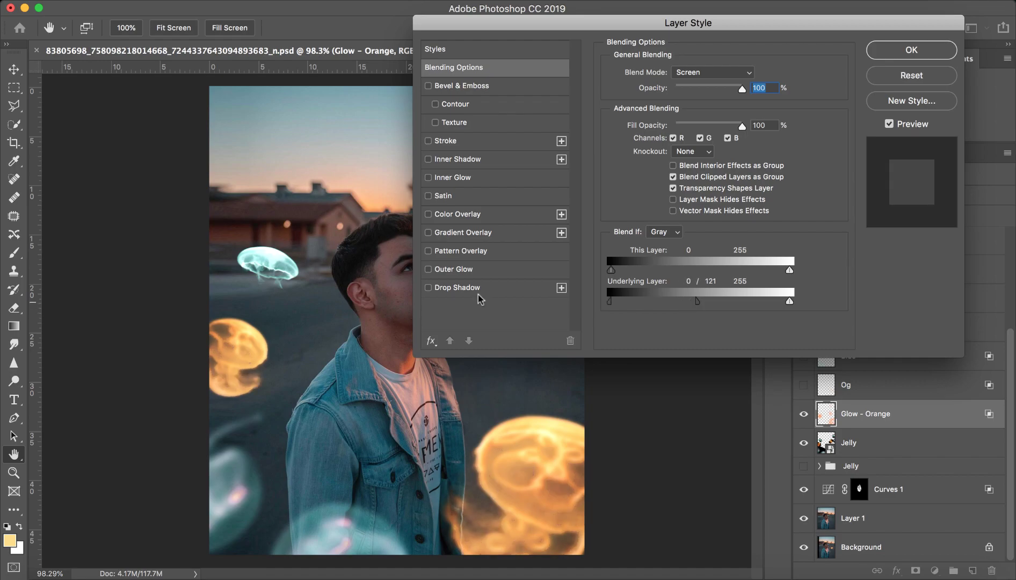
click(915, 76)
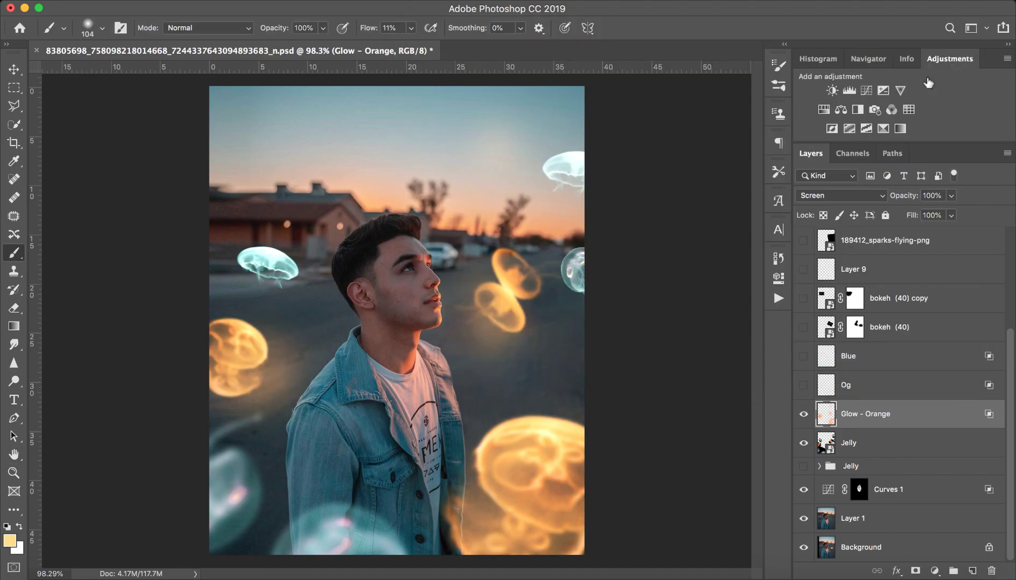
- Select the Og layer and make it visible
click(872, 396)
click(804, 385)
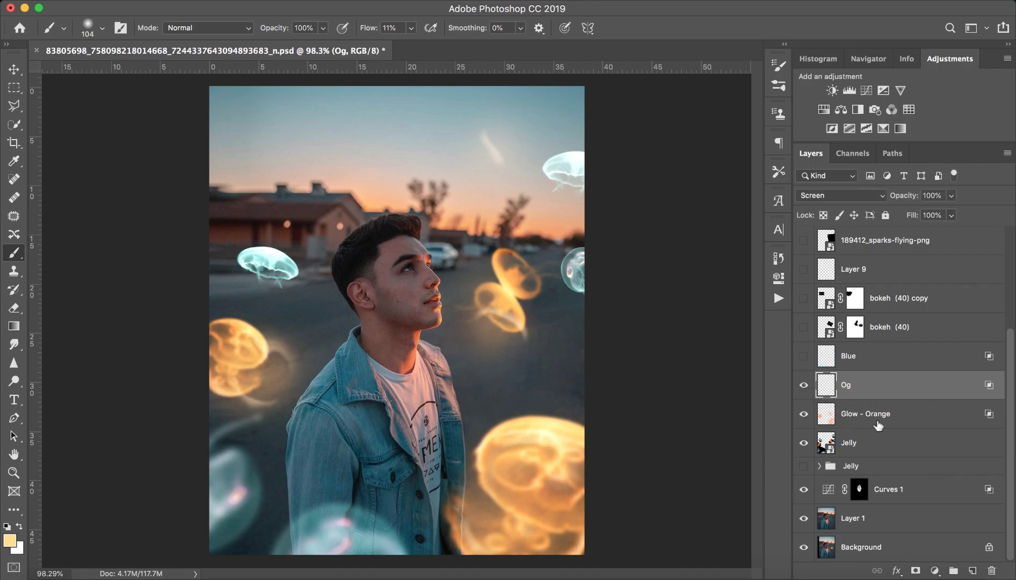
- Try repositioning the placed Jelly layer to match the painted glows, and delete that layer
click(880, 447)
key(v)
mouse_move(276, 365)
mouse_down()
mouse_move(304, 379)
mouse_move(275, 382)
mouse_move(281, 394)
mouse_move(291, 382)
mouse_move(267, 386)
mouse_move(301, 384)
mouse_move(271, 376)
mouse_up()
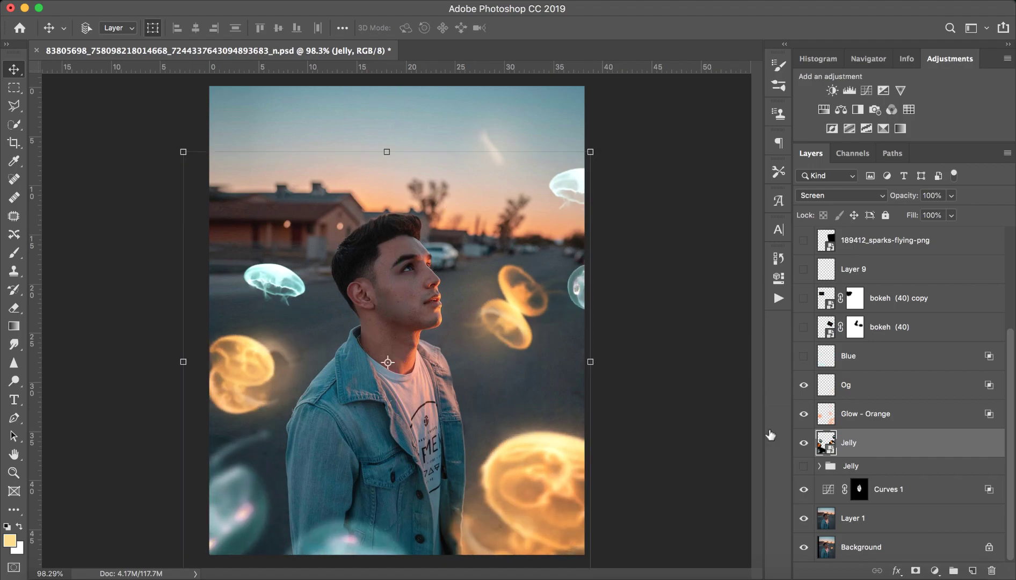
click(990, 570)
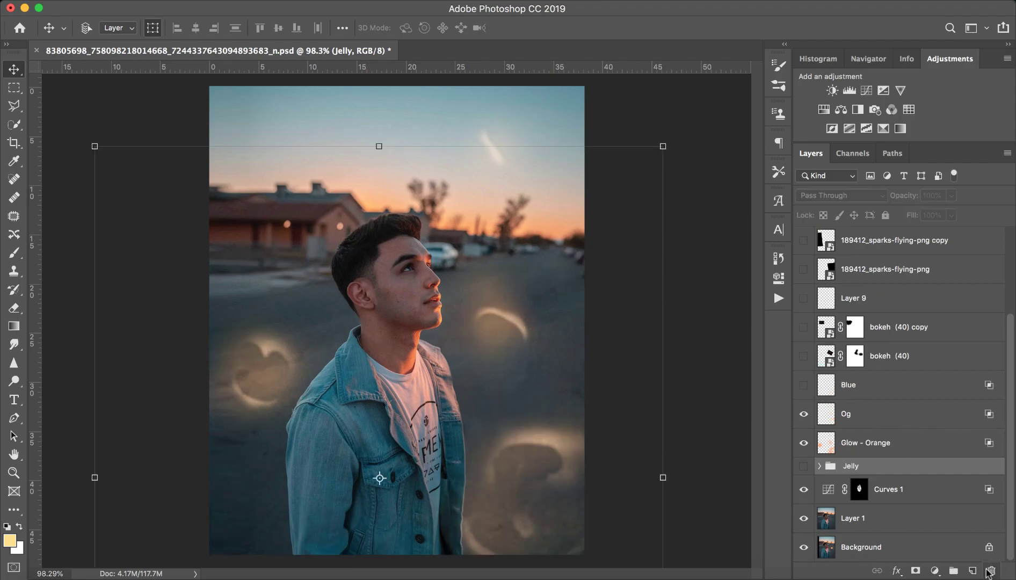
- Place Jelly.png into the composite again at 100% and move it down to align with the canvas's lower edge
click(911, 573)
drag(390, 141, 333, 239)
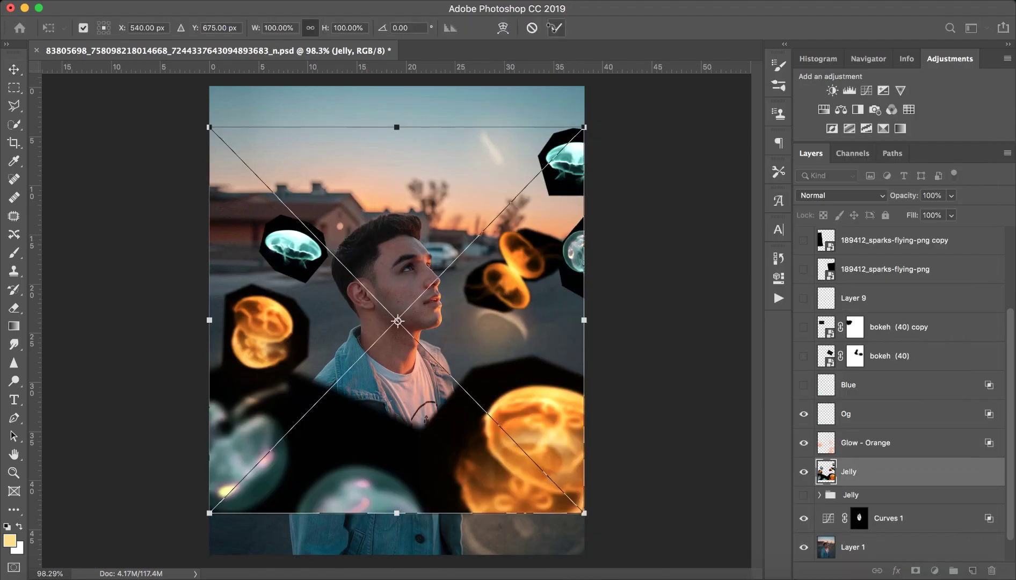
drag(503, 338, 503, 379)
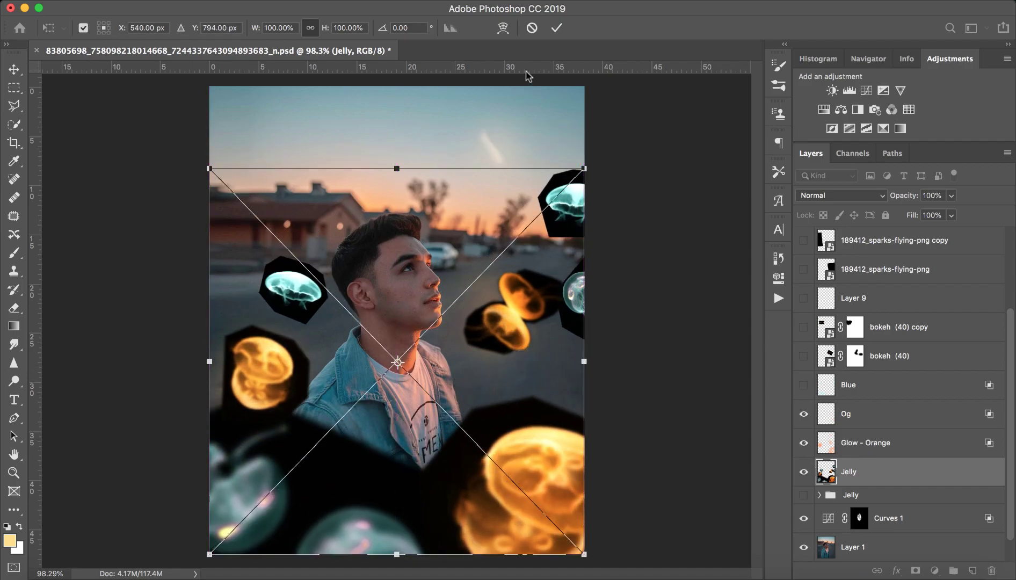
click(556, 28)
- Commit the placed Jelly layer's transform and set its blend mode to Screen
click(840, 195)
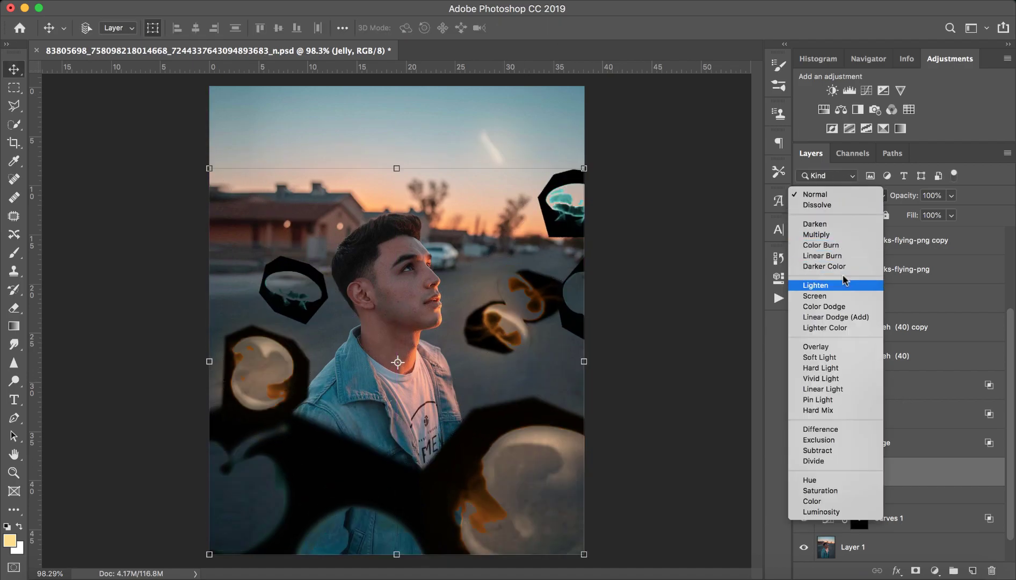
click(827, 292)
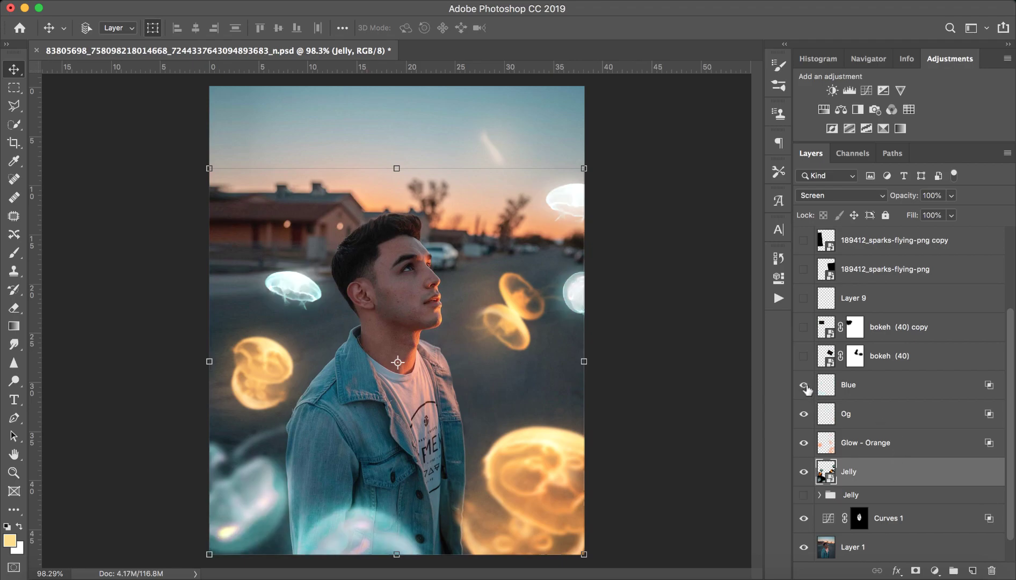
- Select the Blue layer and make it visible, comparing the image with and without it and reviewing its Blend If settings
click(805, 386)
click(804, 386)
click(805, 386)
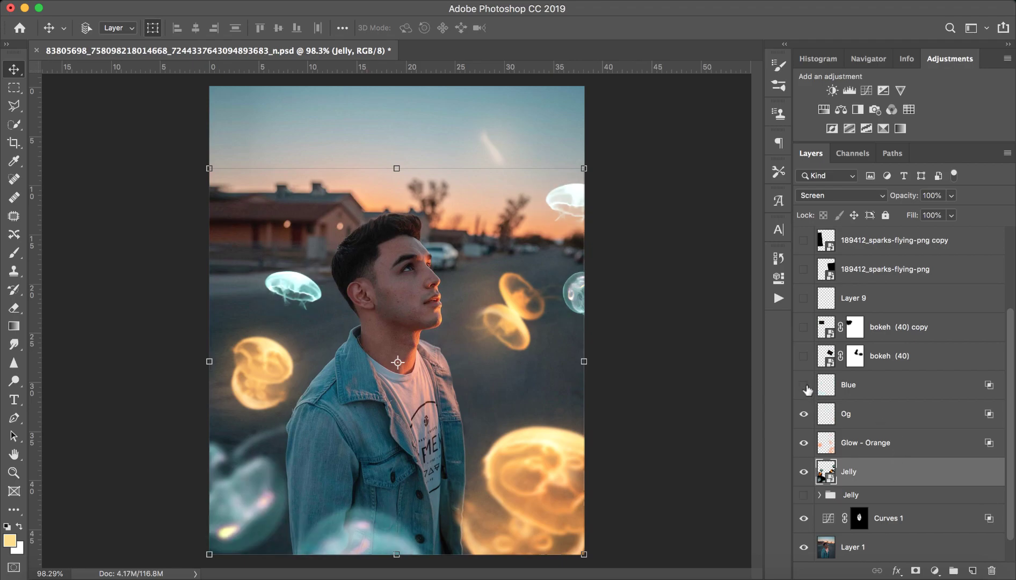
click(805, 386)
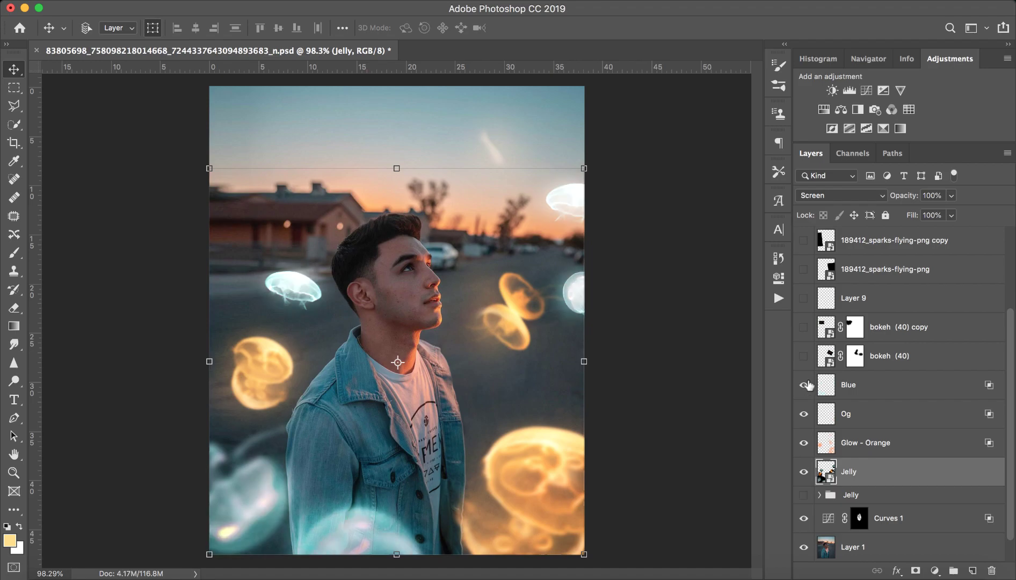
click(804, 384)
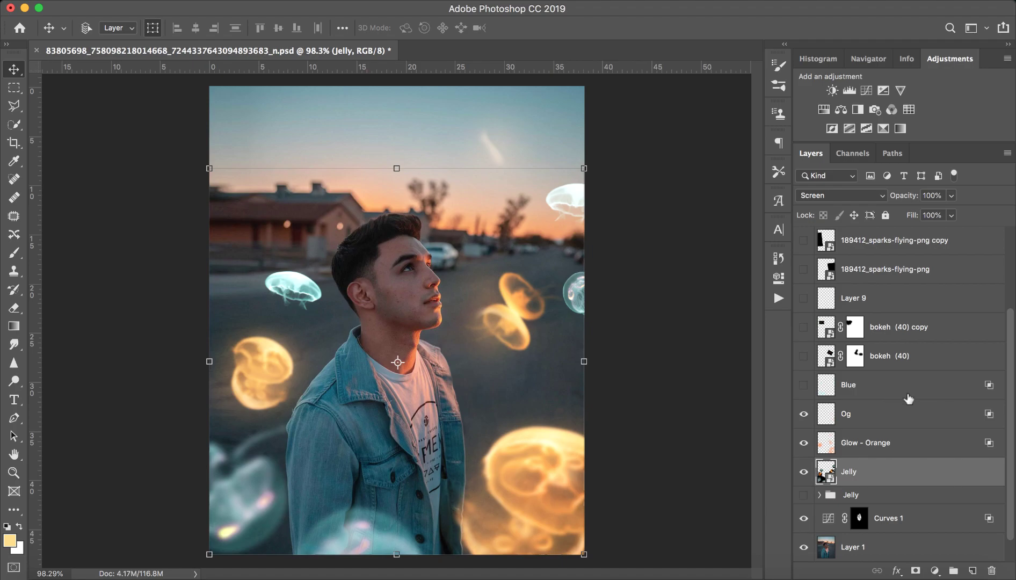
click(908, 397)
click(804, 386)
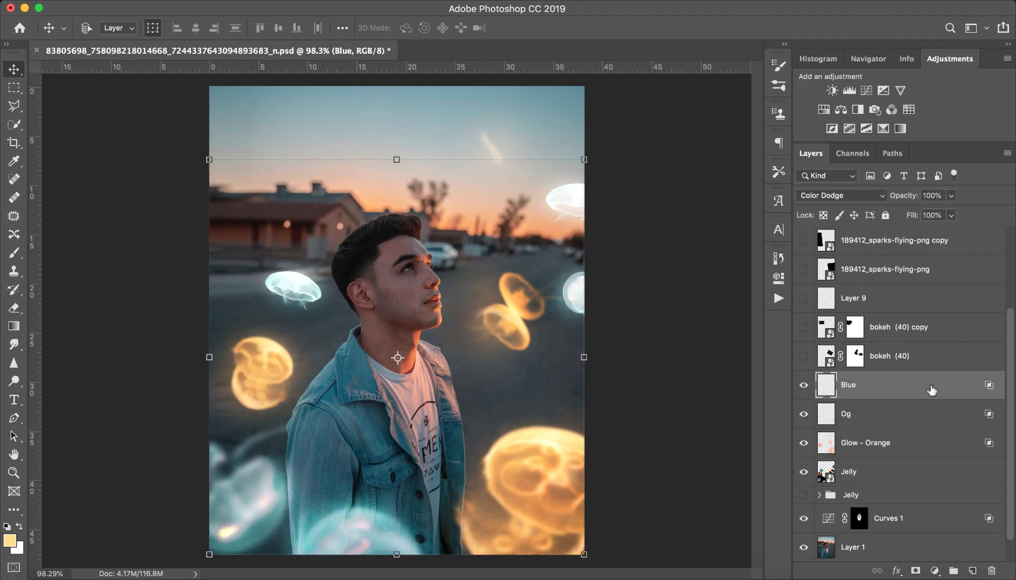
double_click(907, 386)
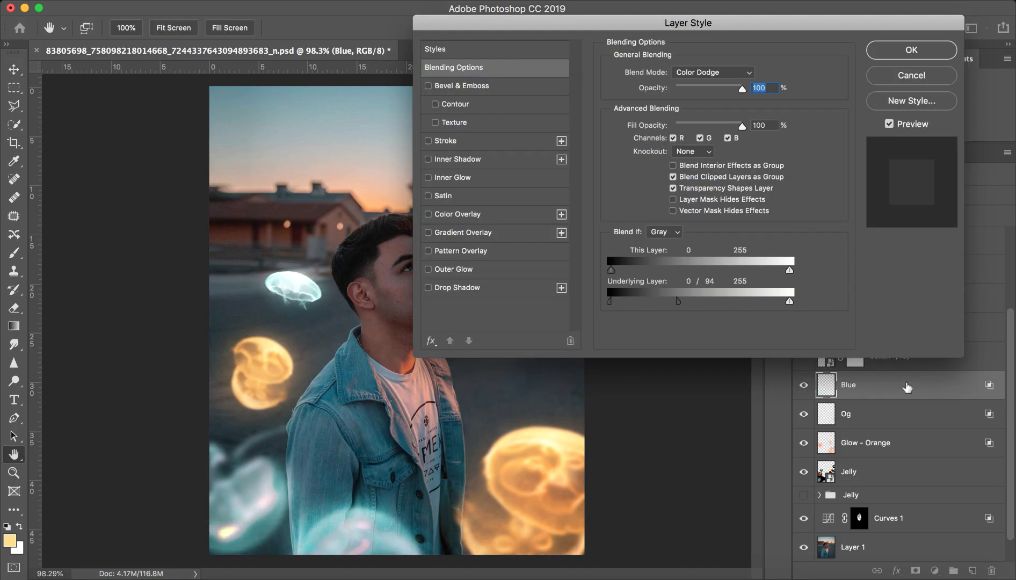
click(911, 75)
- Try the Normal blend mode on the Blue layer, and set its blend mode to Overlay
click(831, 198)
click(829, 85)
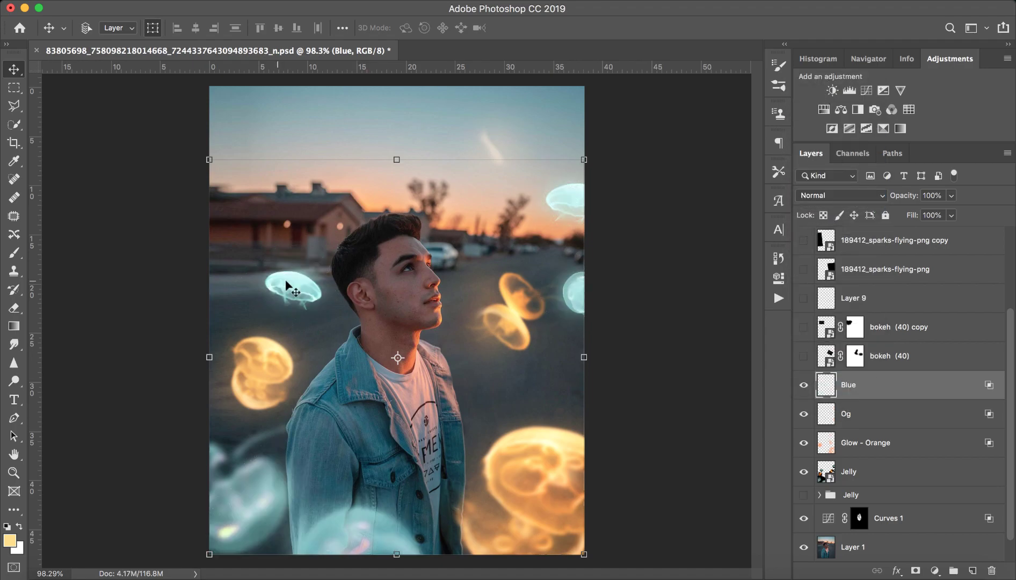
click(838, 196)
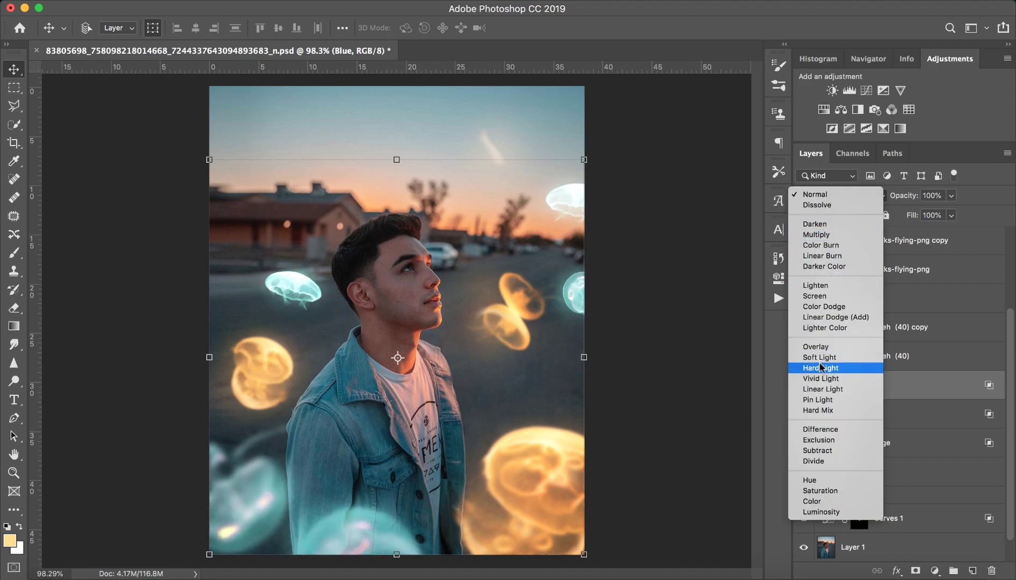
click(815, 346)
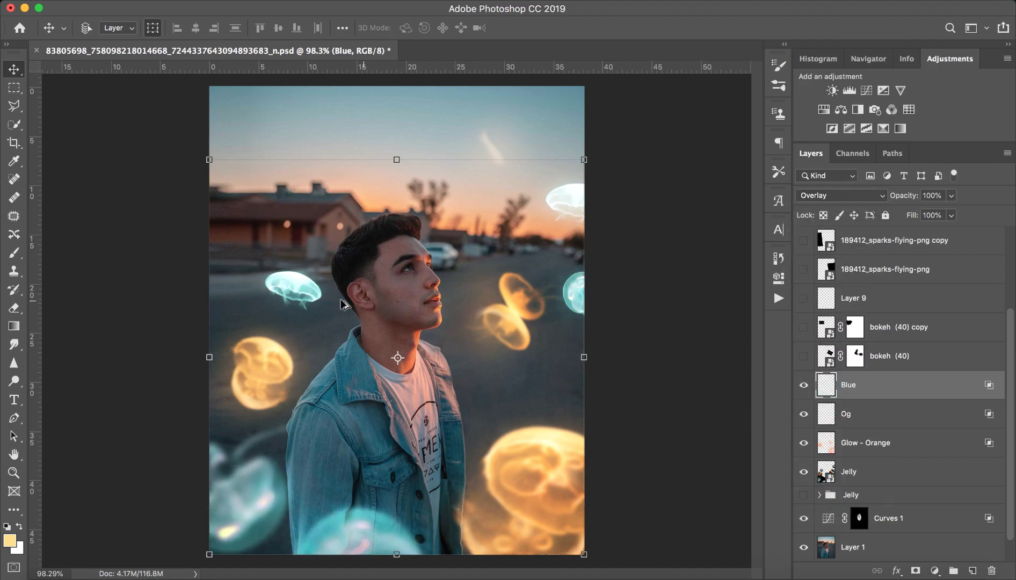
- Try brushing sampled jellyfish colours over the glowing jellyfish on the Blue layer, and undo the strokes
scroll(363, 304, up, 10)
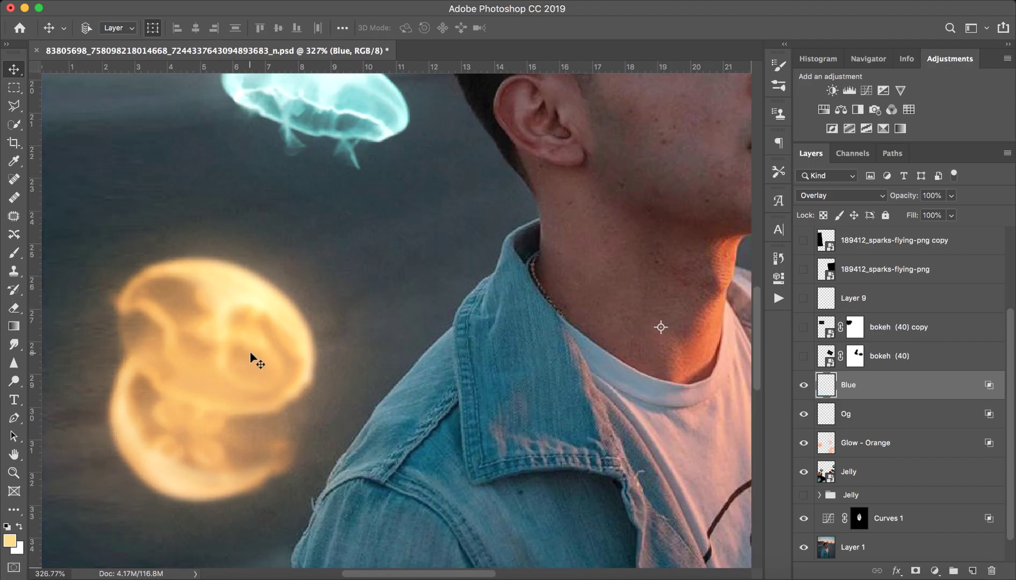
key(b)
alt+click(265, 337)
alt+click(227, 293)
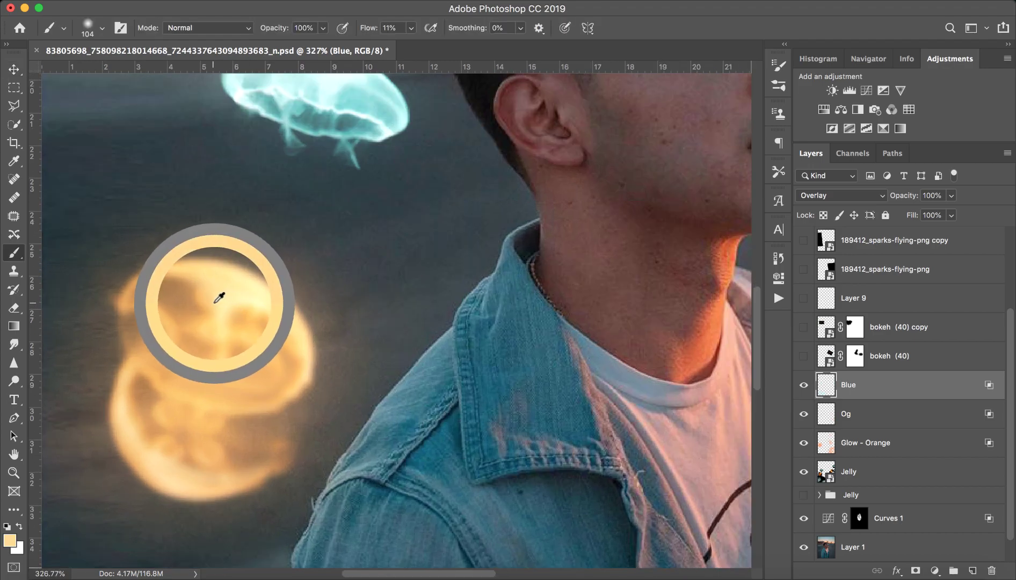
mouse_move(213, 304)
mouse_down()
mouse_move(234, 349)
mouse_move(374, 341)
mouse_move(310, 337)
mouse_move(249, 244)
mouse_move(184, 317)
mouse_move(136, 250)
mouse_move(165, 283)
mouse_move(180, 376)
mouse_move(250, 385)
mouse_move(299, 430)
mouse_move(255, 461)
mouse_move(185, 467)
mouse_move(115, 329)
mouse_move(131, 474)
mouse_move(285, 424)
mouse_move(209, 529)
mouse_move(193, 457)
mouse_up()
alt+click(367, 103)
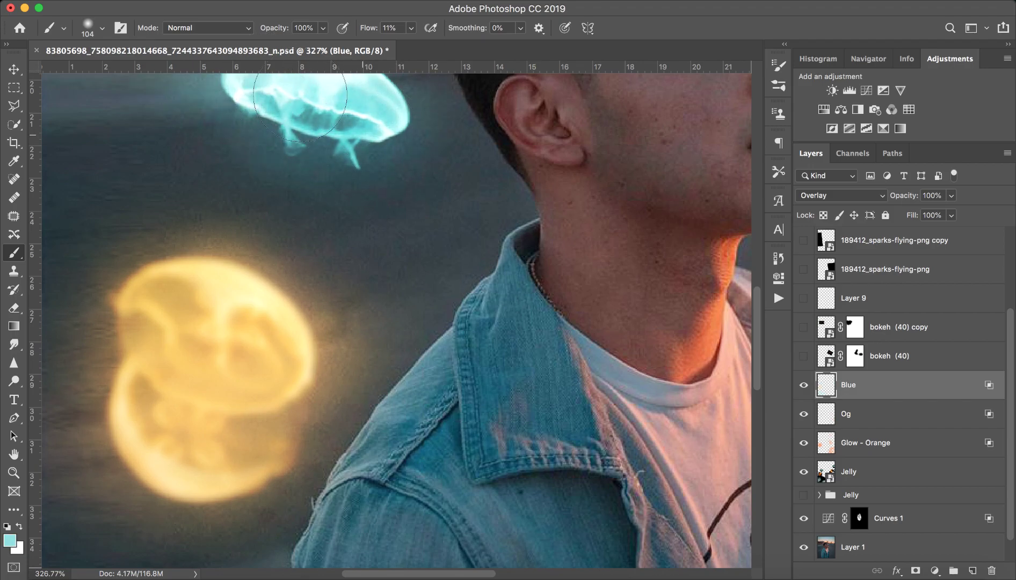
scroll(343, 360, down, 5)
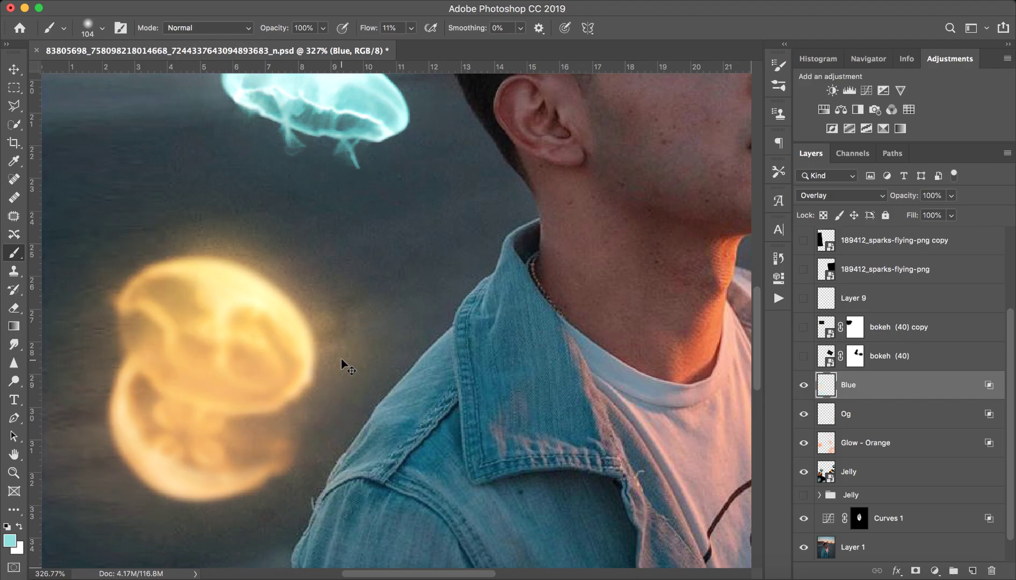
scroll(343, 363, down, 10)
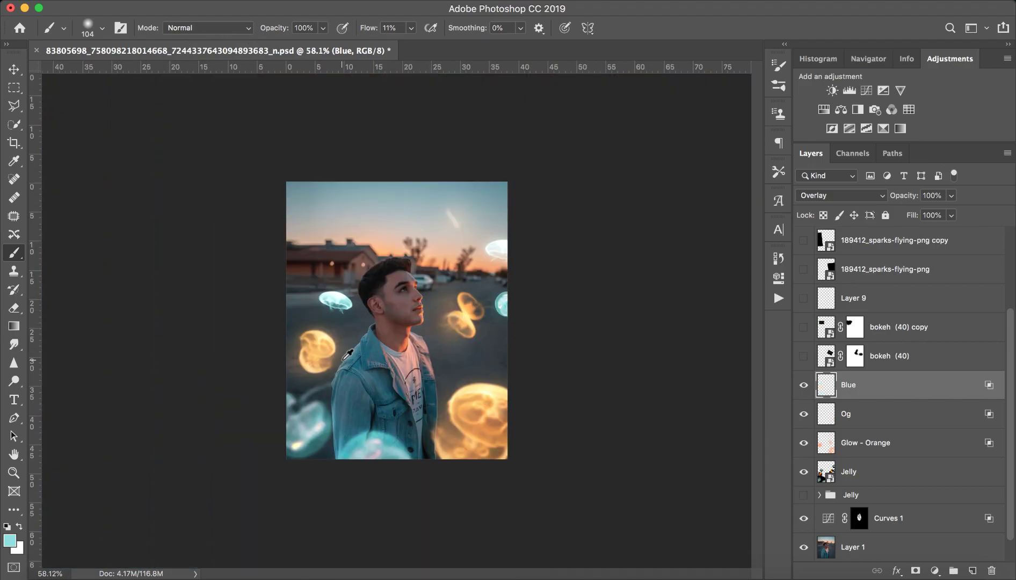
- Make the bokeh (40) and bokeh (40) copy layers visible, inspecting the added lights behind the subject
scroll(347, 354, up, 2)
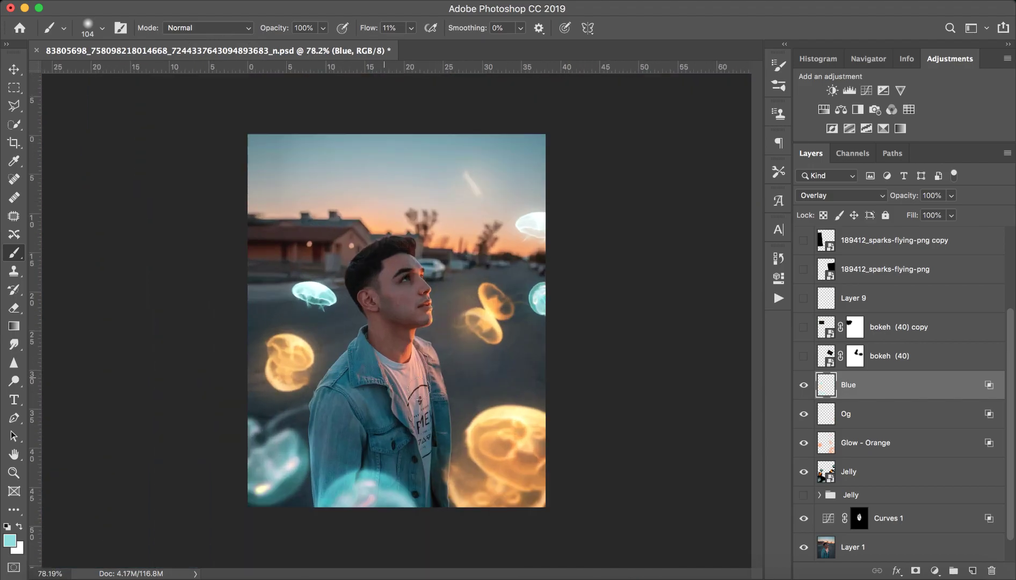
click(805, 356)
click(803, 356)
click(803, 356)
scroll(496, 274, up, 6)
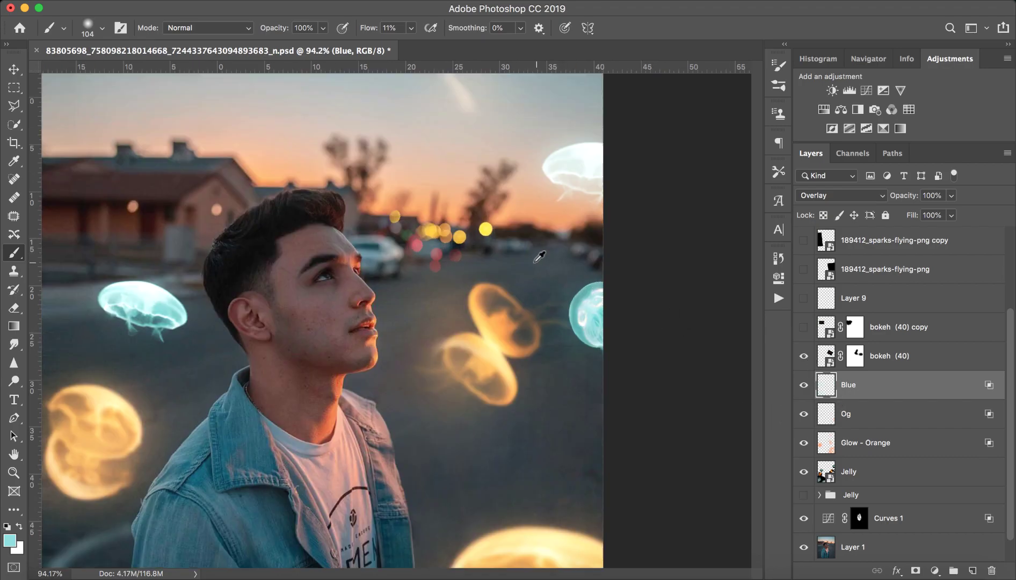
click(866, 369)
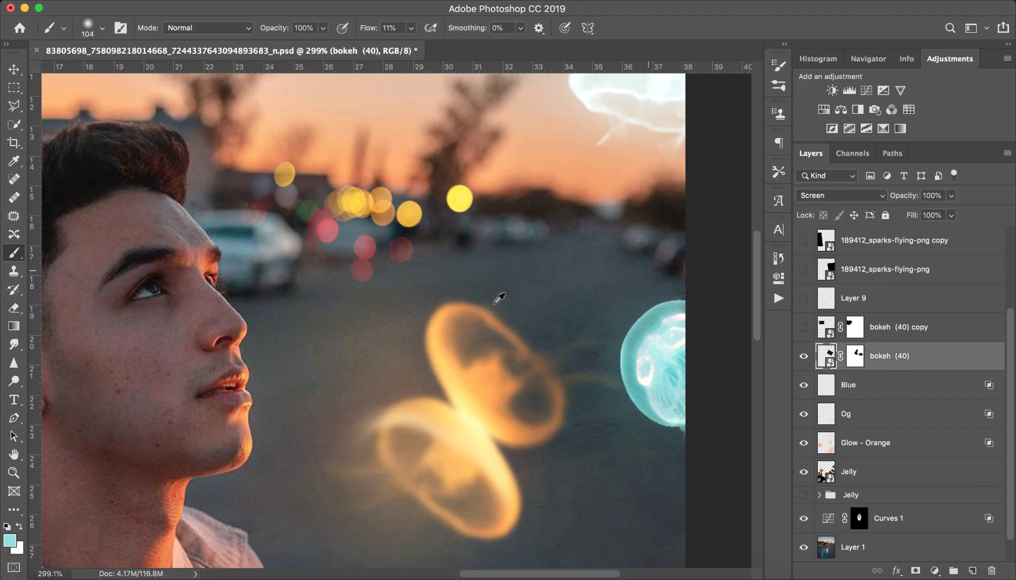
scroll(552, 297, down, 8)
click(803, 327)
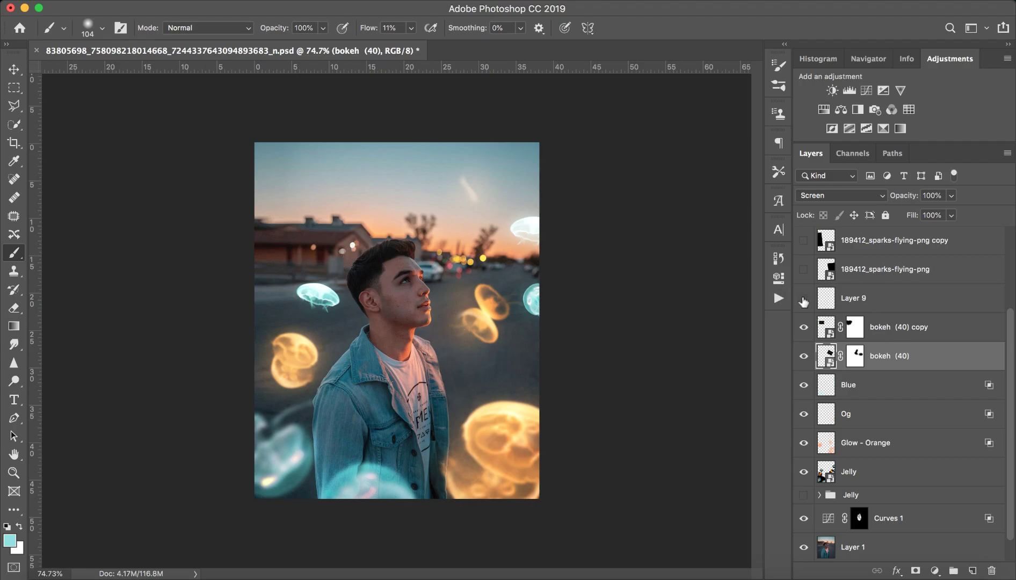
- Delete Layer 9 and make both 189412_sparks-flying-png layers visible
click(859, 304)
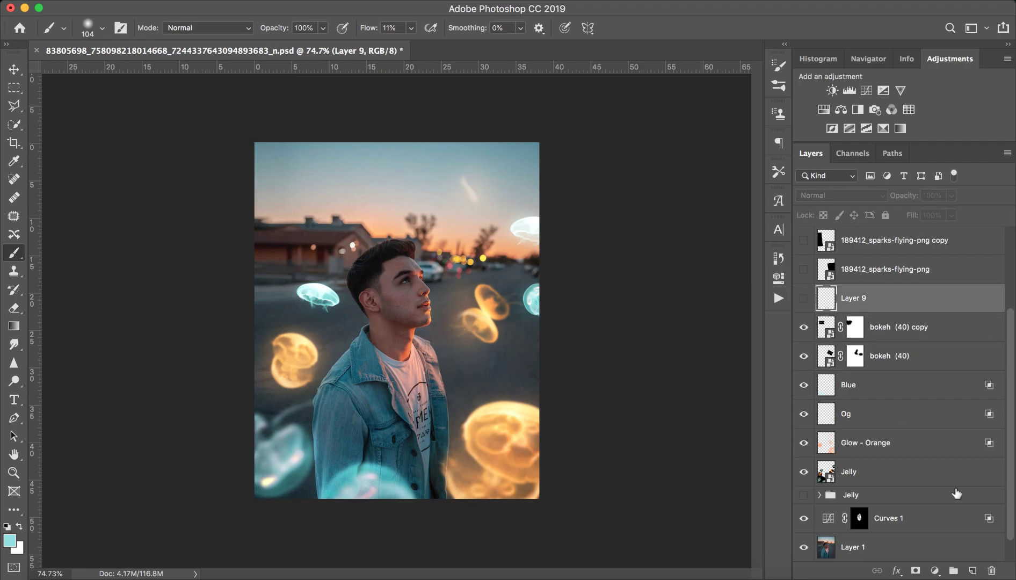
click(991, 570)
click(886, 276)
click(803, 269)
click(804, 271)
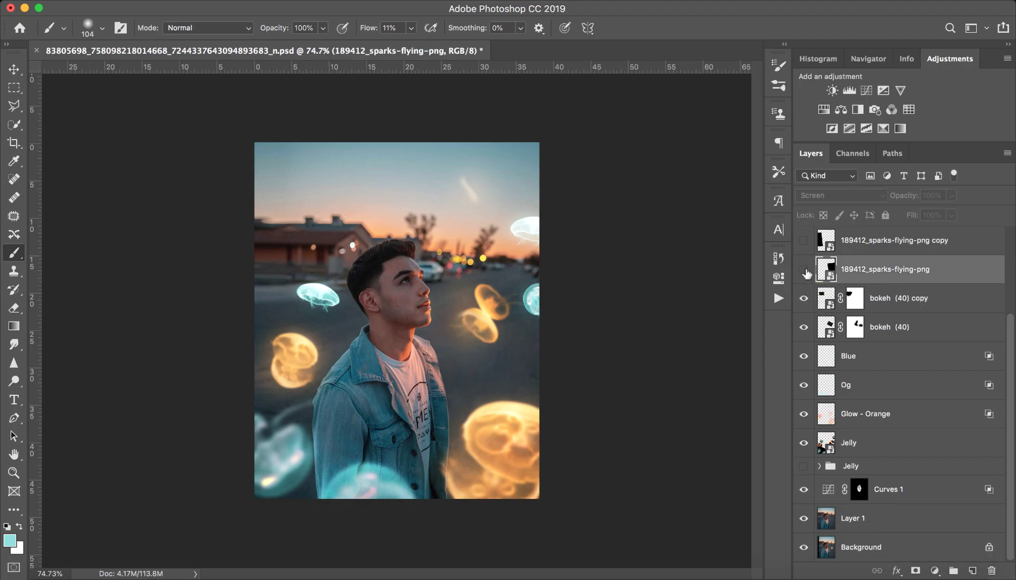
click(804, 270)
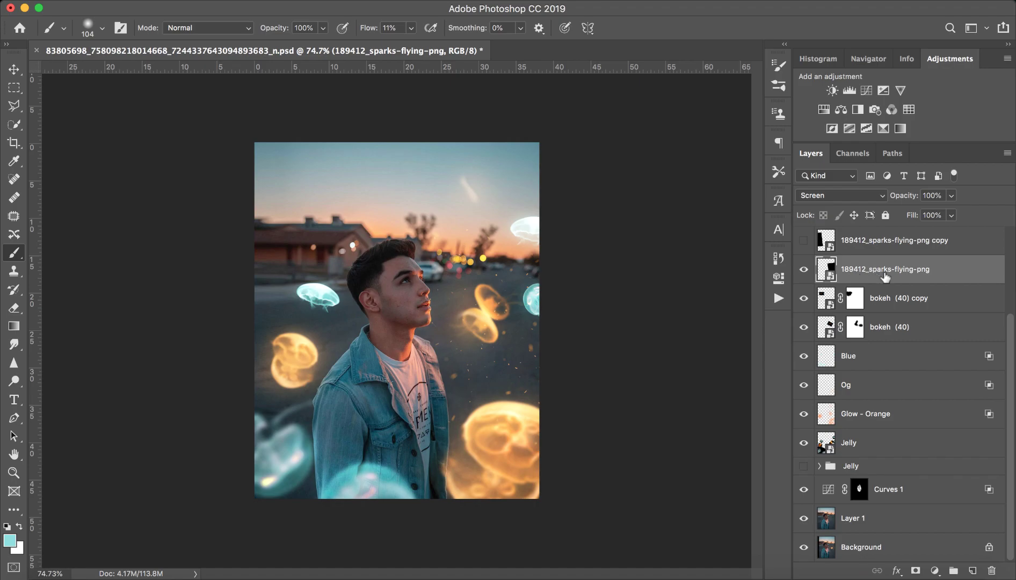
click(804, 241)
- Select the colour-graded Layer 10 and make it visible, comparing the image with and without it
scroll(936, 356, up, 4)
click(895, 356)
click(866, 327)
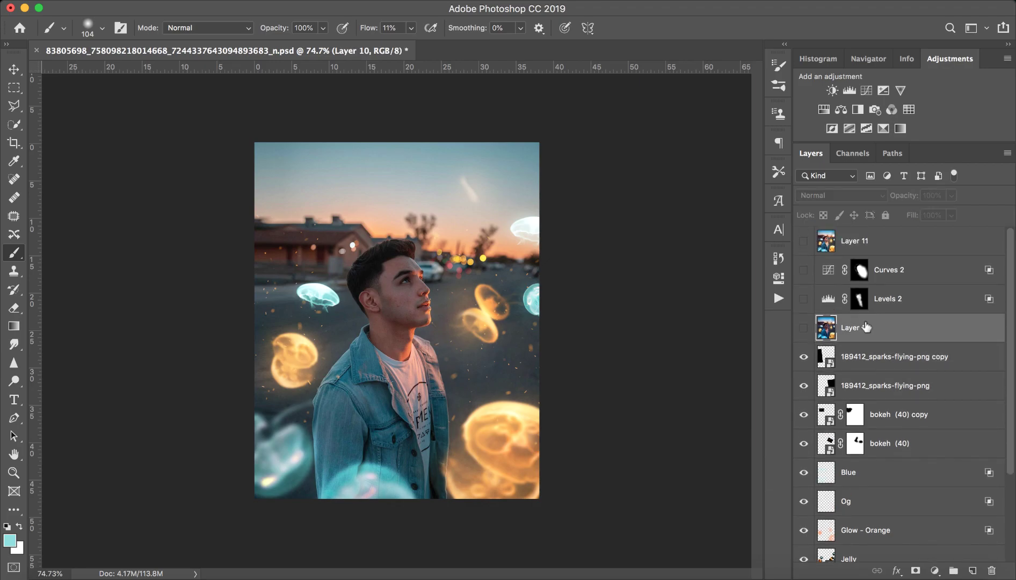
click(802, 328)
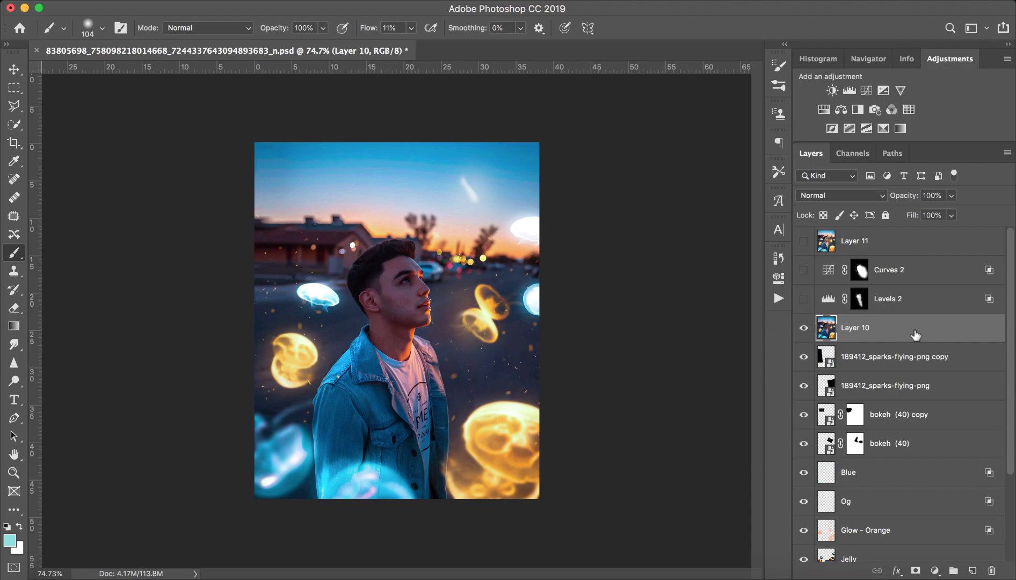
click(804, 328)
click(804, 328)
- Make the Levels 2 adjustment layer visible, compare its effect and review its levels settings
click(909, 304)
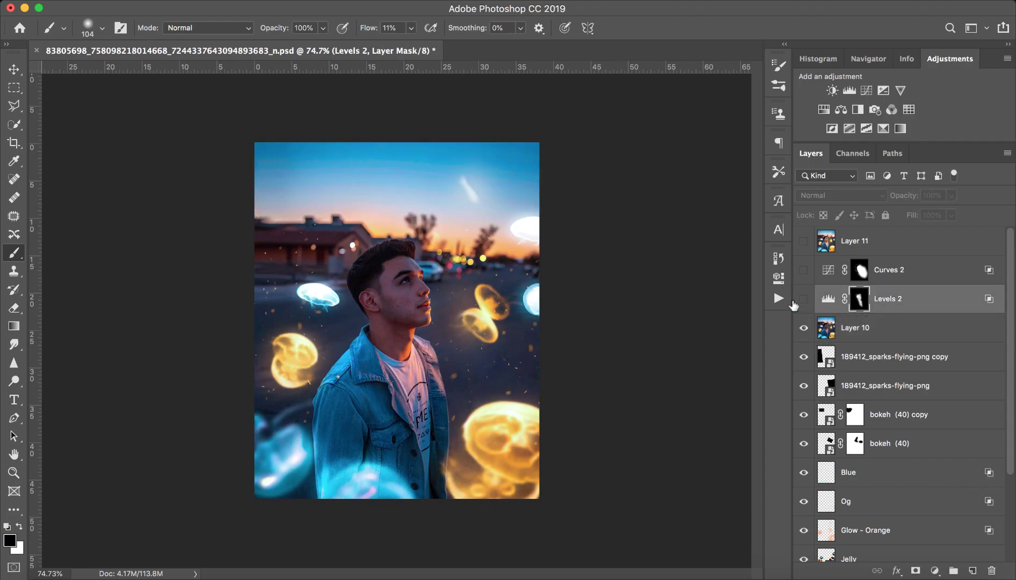
click(803, 299)
click(816, 301)
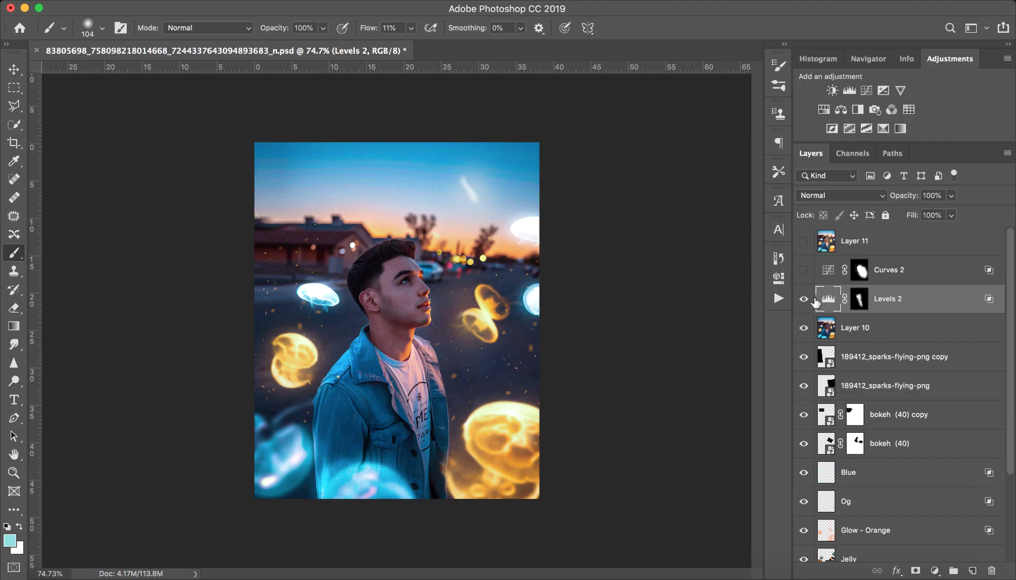
click(804, 299)
click(804, 299)
double_click(828, 307)
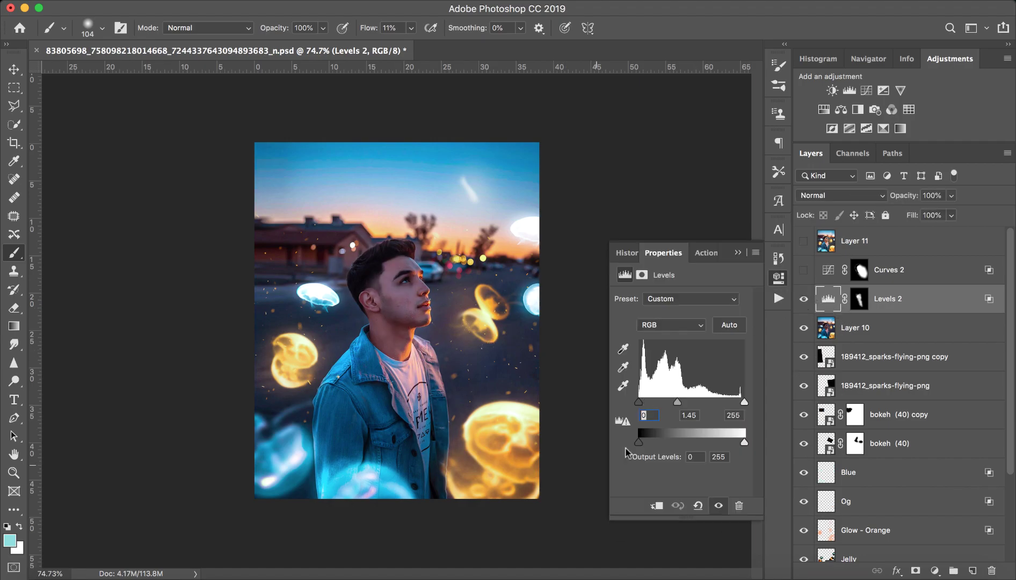
click(737, 252)
- Make the Curves 2 adjustment layer visible and set its Blue channel curve point to input 146, output 90
click(907, 271)
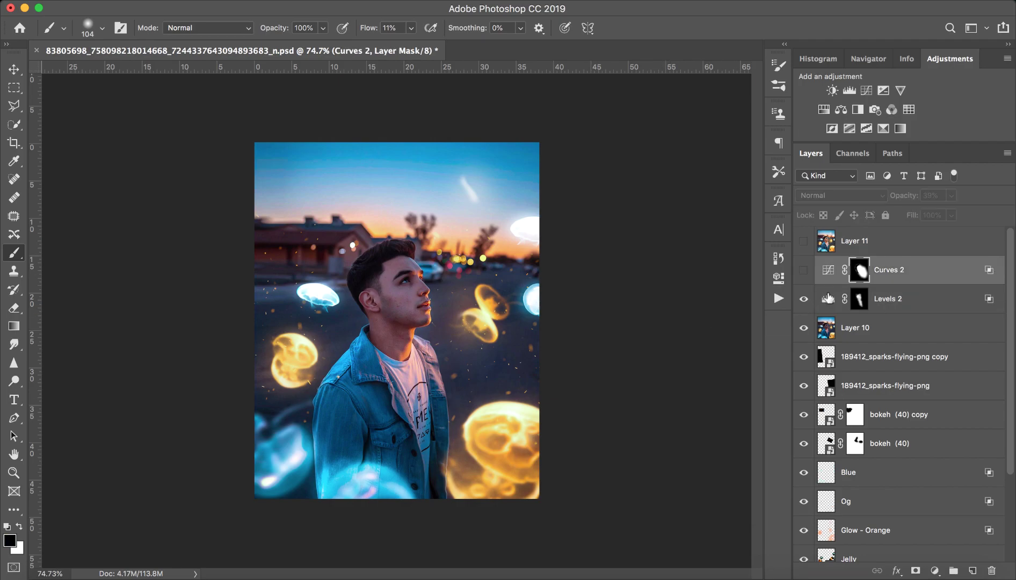
click(803, 270)
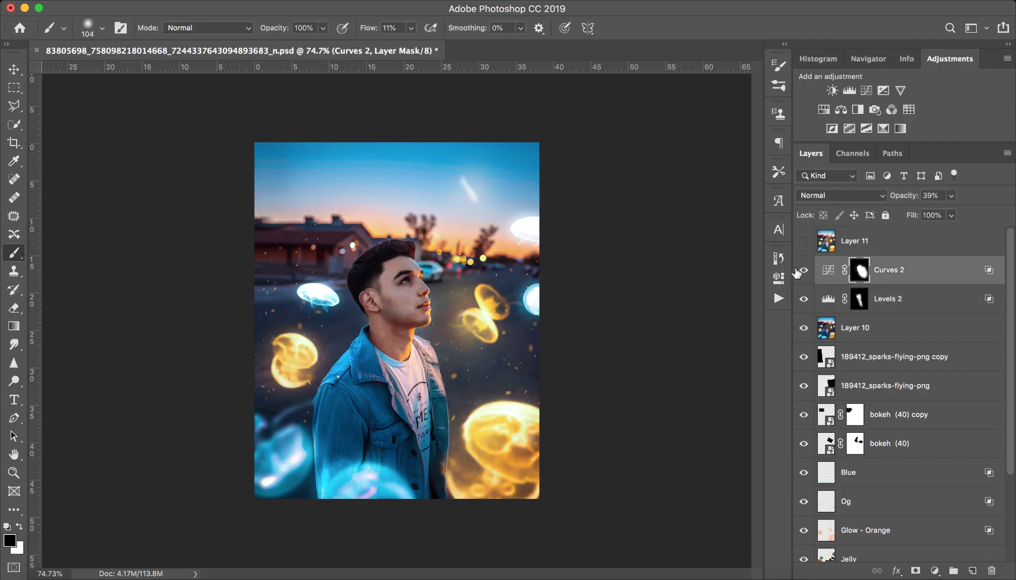
double_click(828, 270)
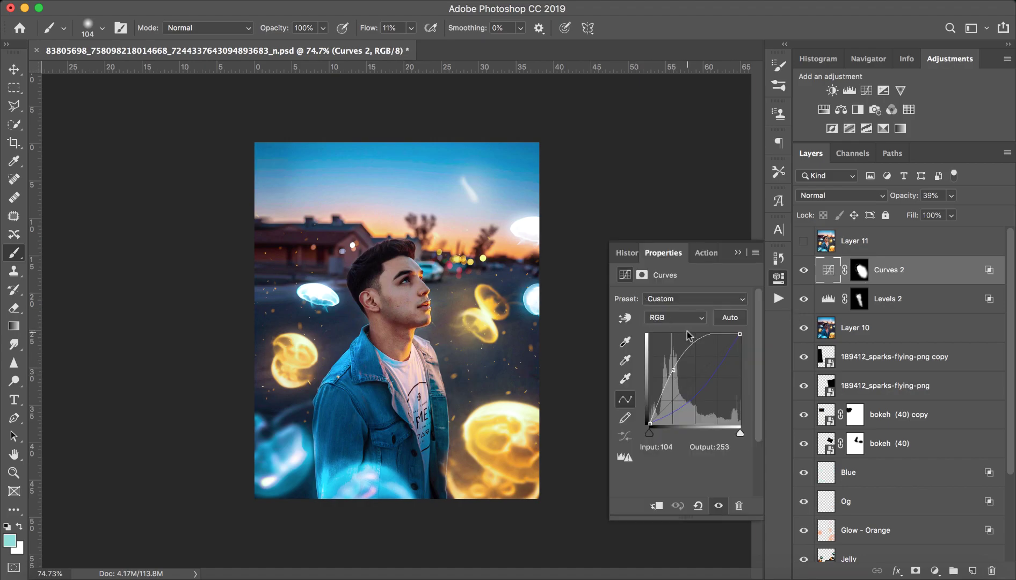
click(652, 320)
click(693, 348)
mouse_move(701, 387)
mouse_down()
mouse_move(682, 374)
mouse_move(701, 393)
mouse_up()
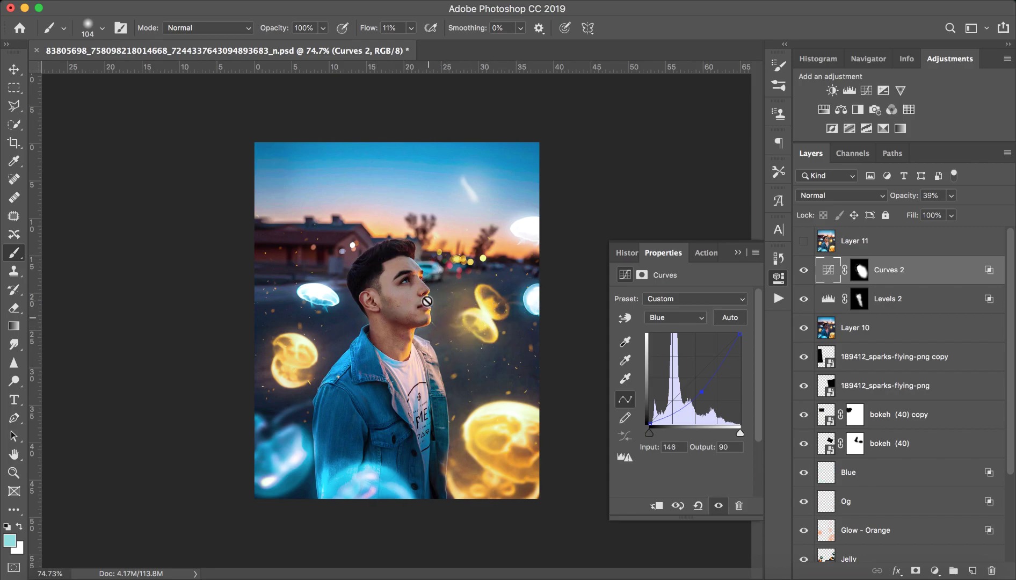
click(738, 252)
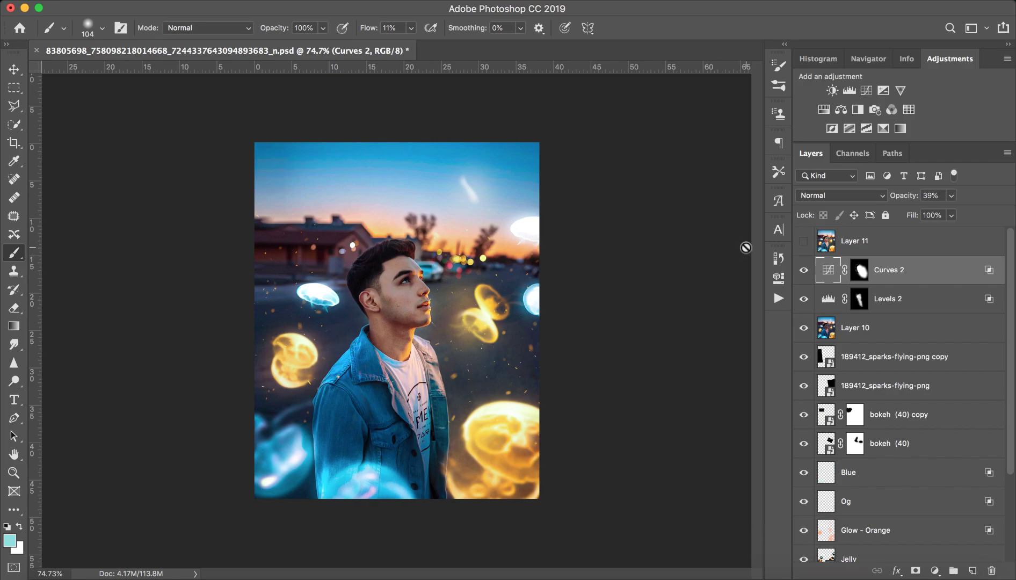
- Disable the Curves 2 layer mask temporarily to compare the adjustment's effect on the whole image
shift+click(859, 274)
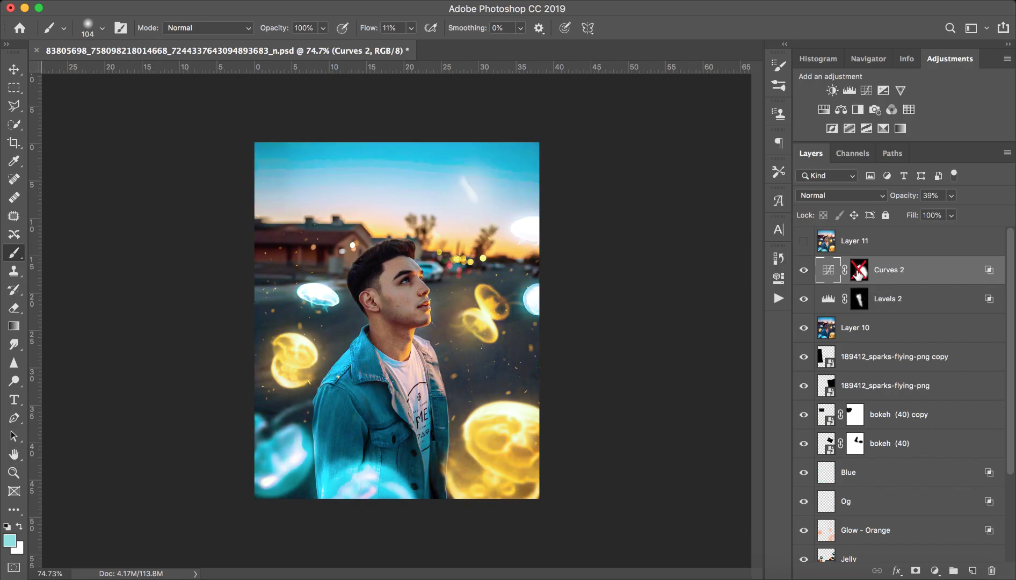
shift+click(858, 273)
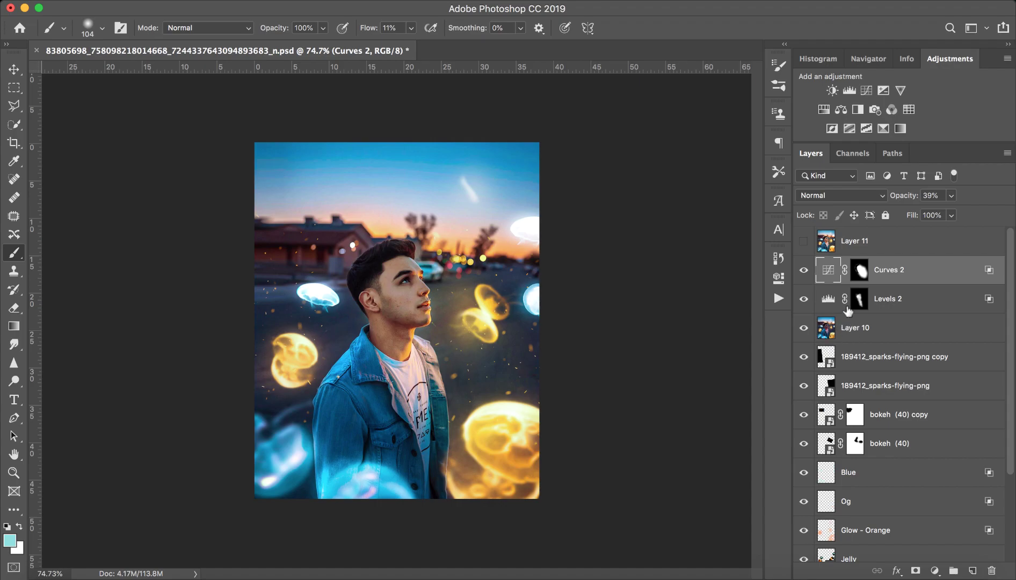
- Select Layer 11 and make it visible, comparing the image with and without its final grading
click(912, 247)
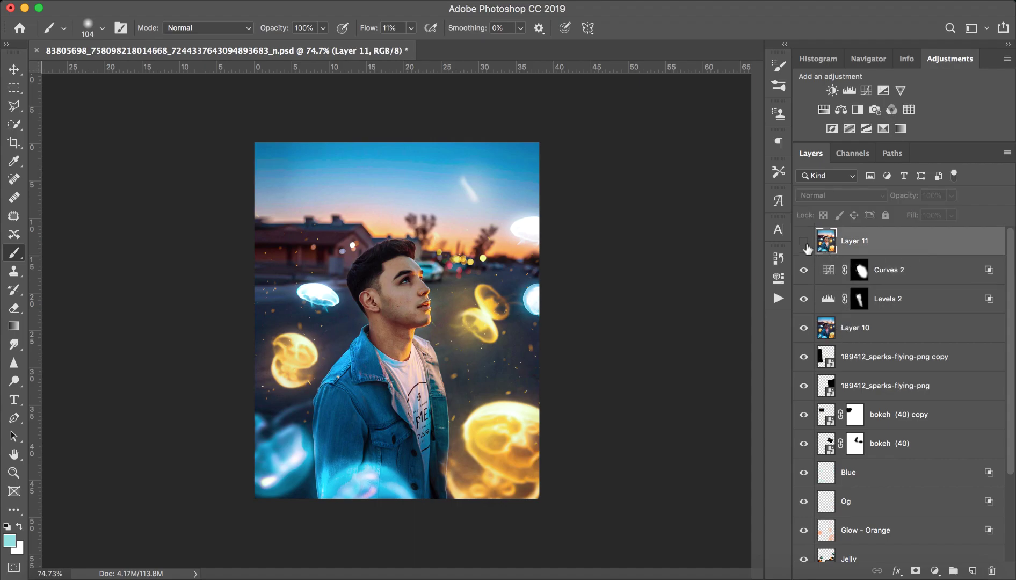
click(803, 241)
click(344, 2)
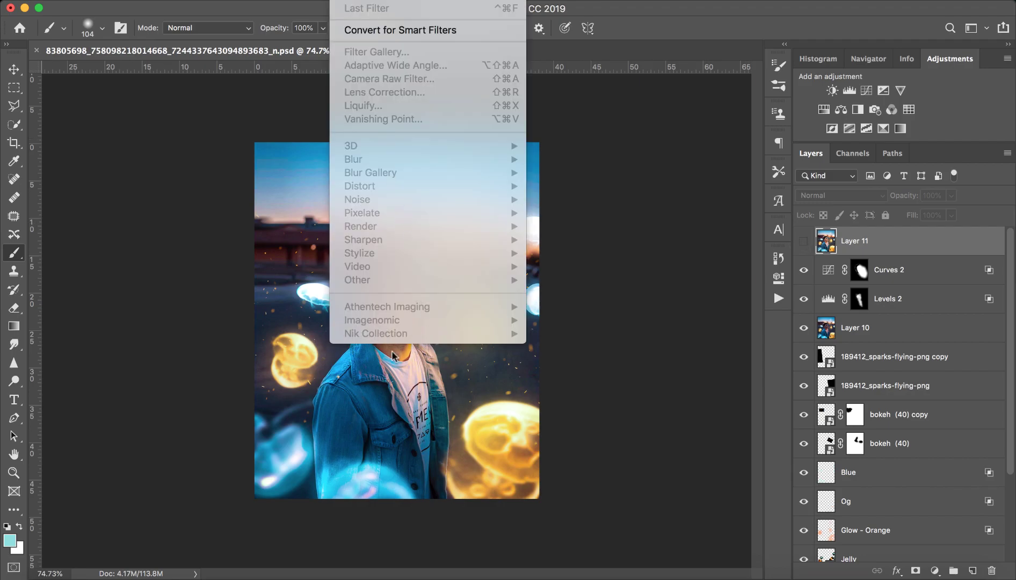
click(803, 246)
click(804, 242)
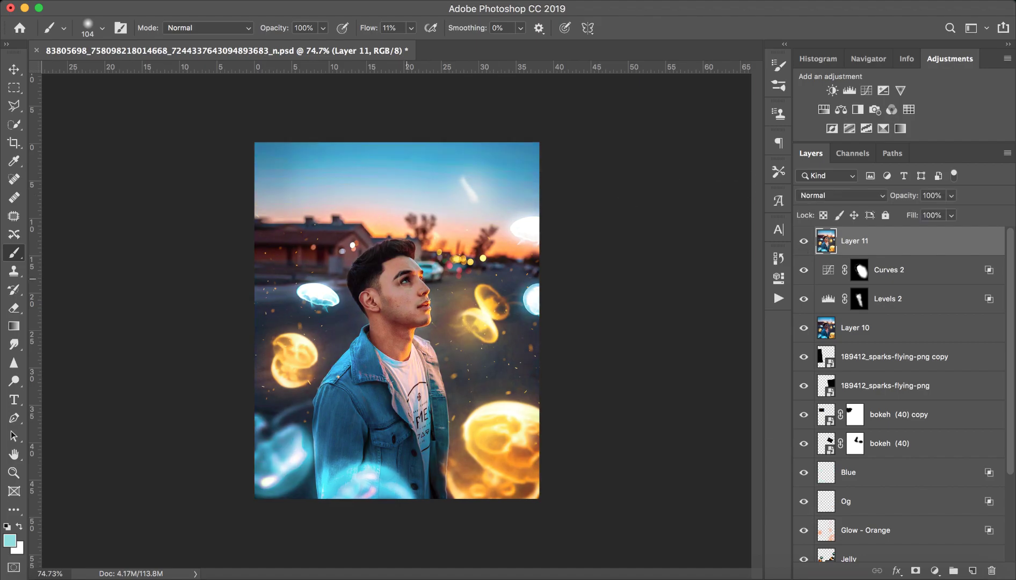
scroll(428, 263, up, 2)
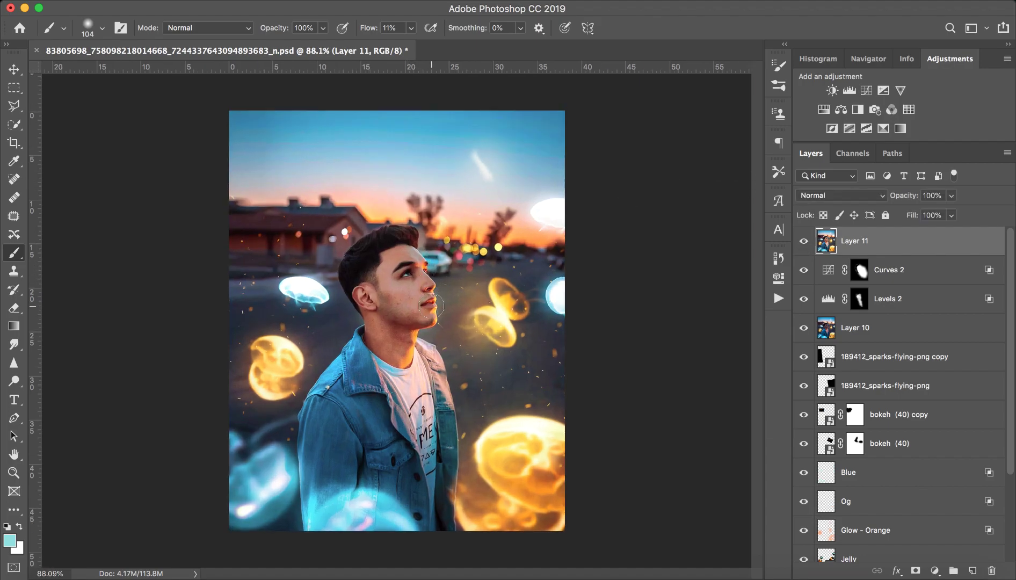
- Compare the final composite with the original Background and with Layer 1 by isolating each of them and restoring all layers
scroll(989, 402, down, 4)
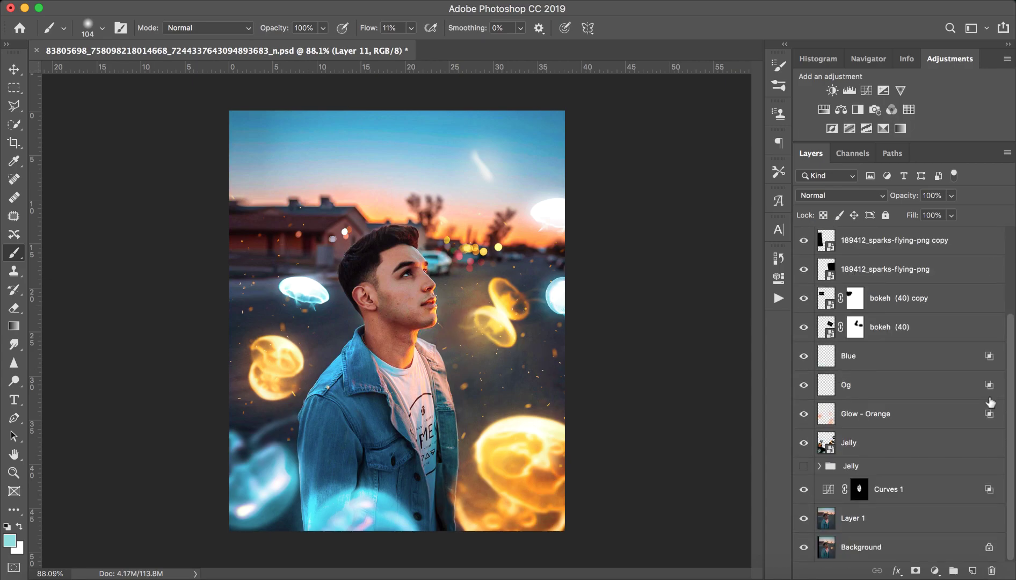
alt+click(804, 547)
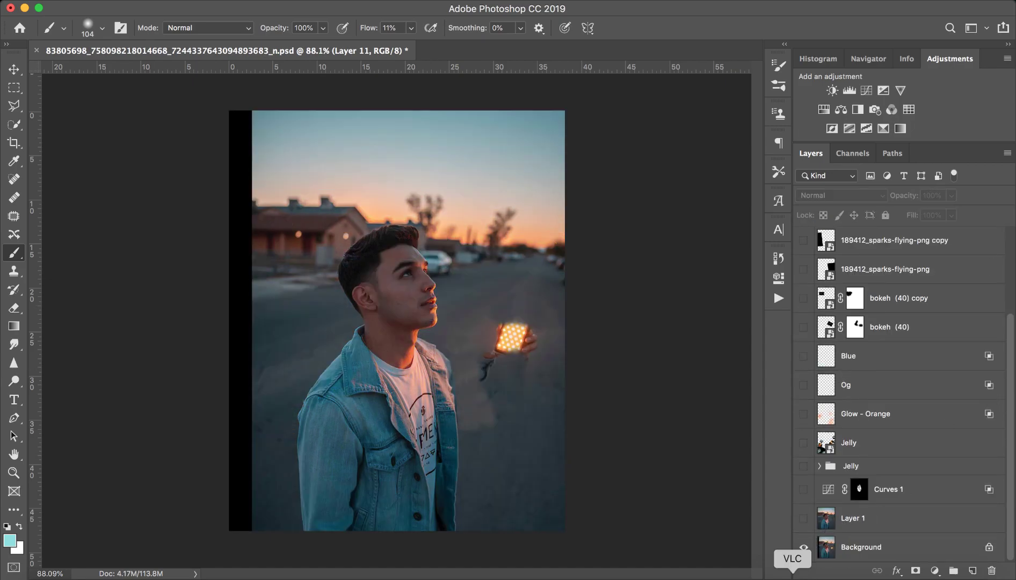
alt+click(803, 547)
alt+click(803, 519)
alt+click(803, 519)
alt+click(803, 518)
alt+click(803, 518)
alt+click(803, 519)
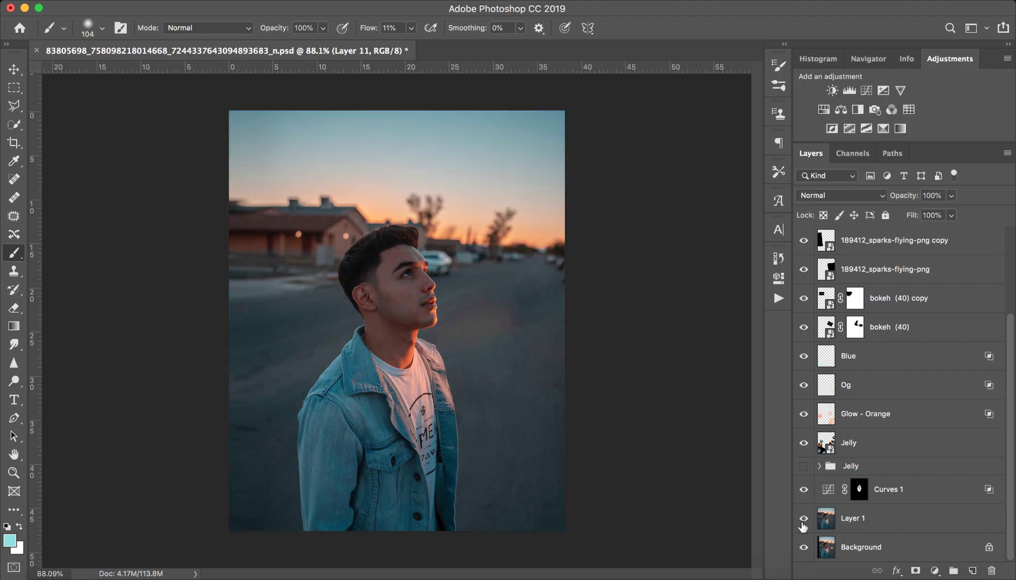
alt+click(804, 519)
alt+click(803, 518)
alt+click(803, 519)
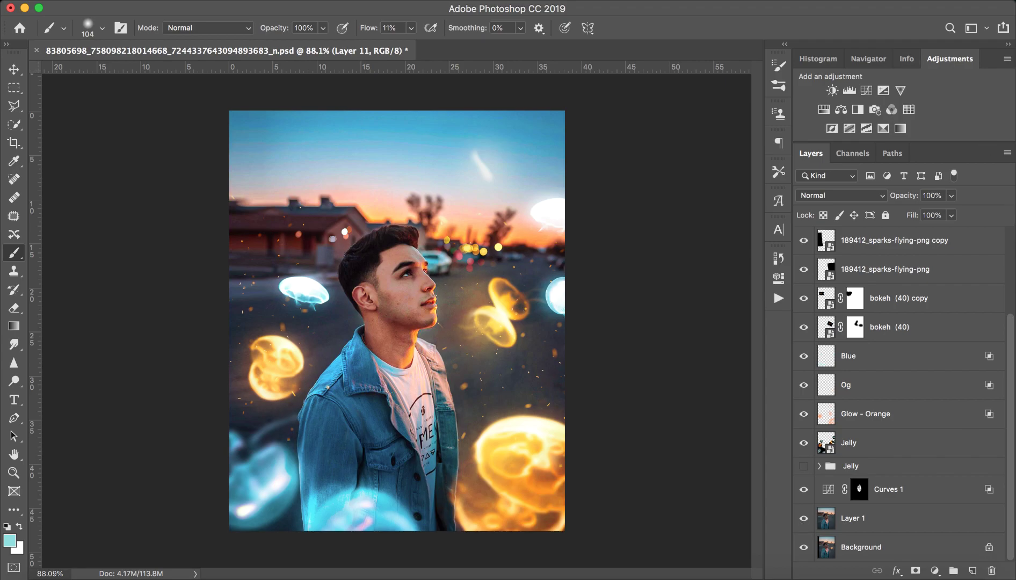
click(722, 1)
click(688, 1)
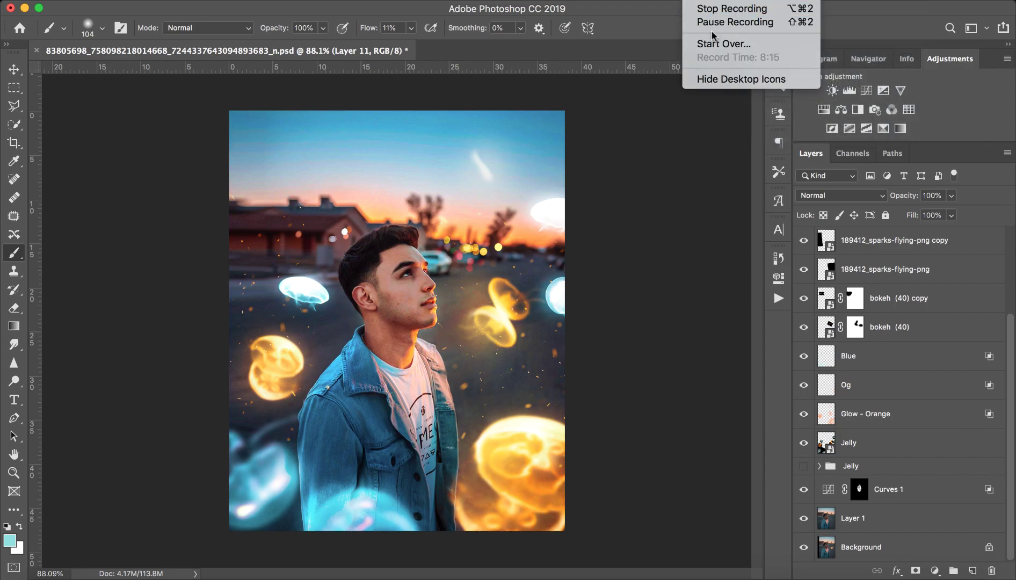